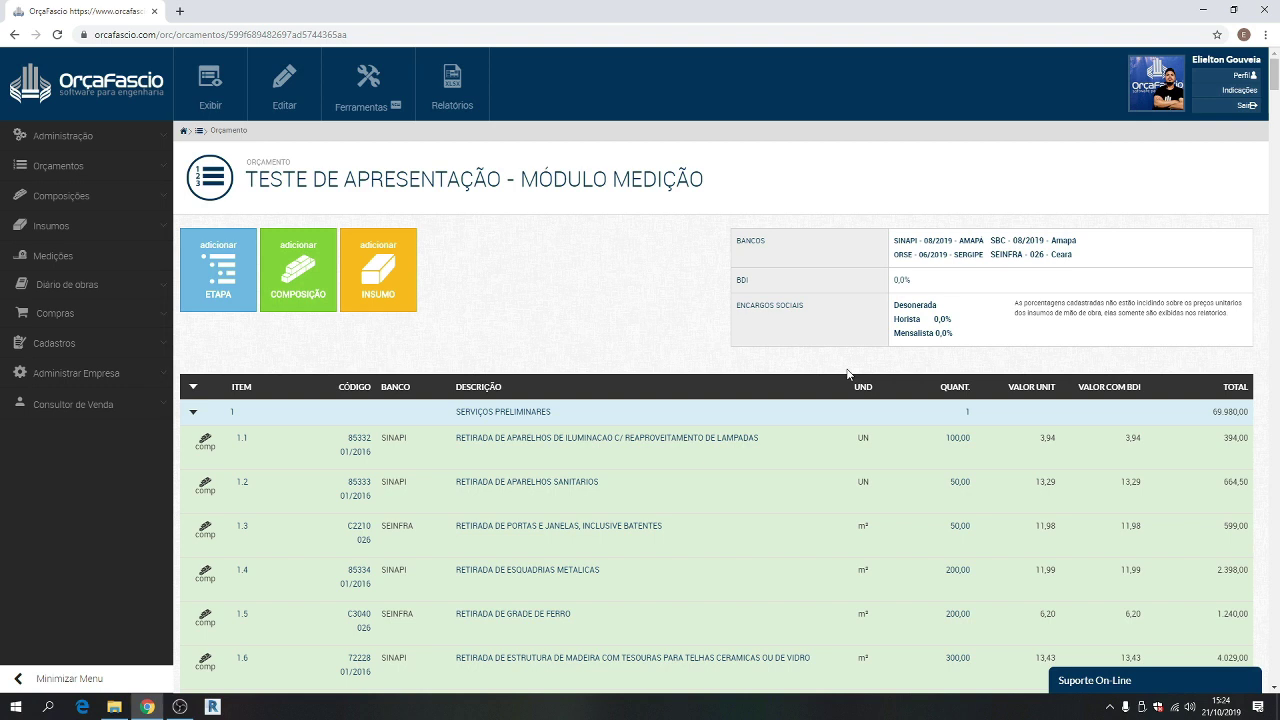
Open the budget's Medições page and add a first measurement dated 21/10/2019
{"action": "left_click", "coordinate": [234, 114]}
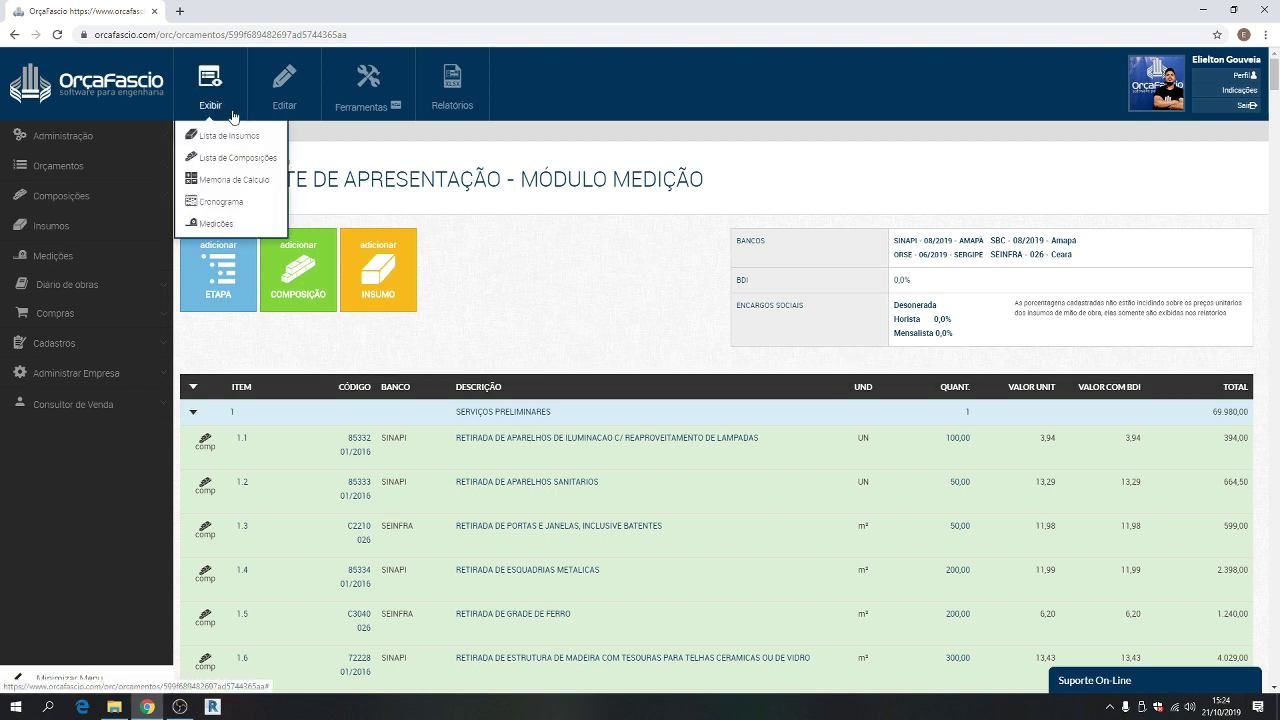
{"action": "left_click", "coordinate": [236, 222]}
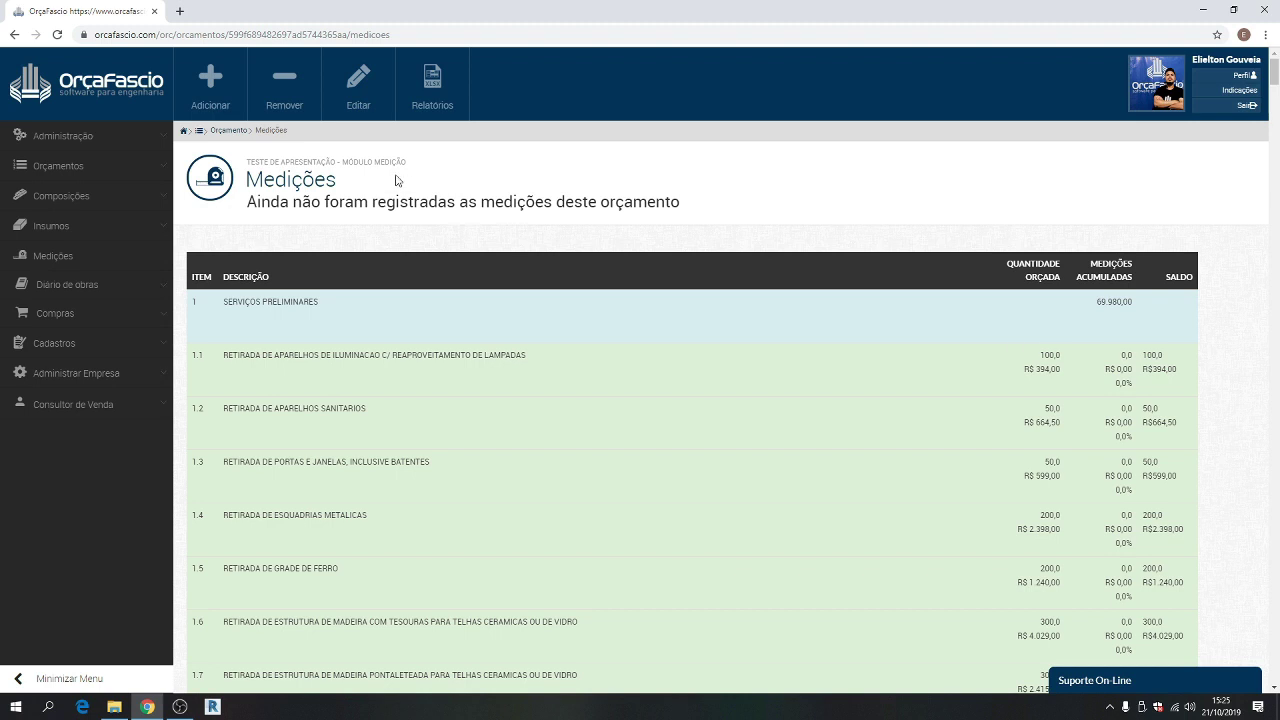
{"action": "left_click", "coordinate": [210, 88]}
{"action": "left_click", "coordinate": [243, 137]}
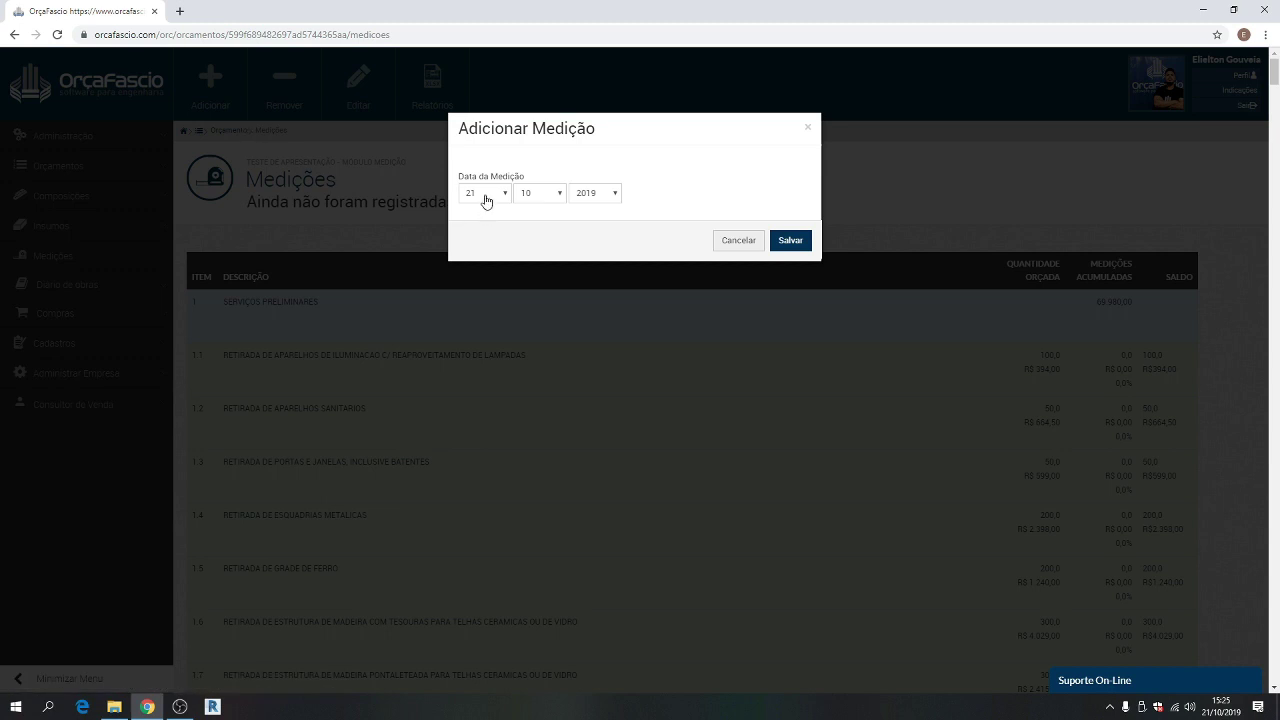
{"action": "left_click", "coordinate": [795, 242]}
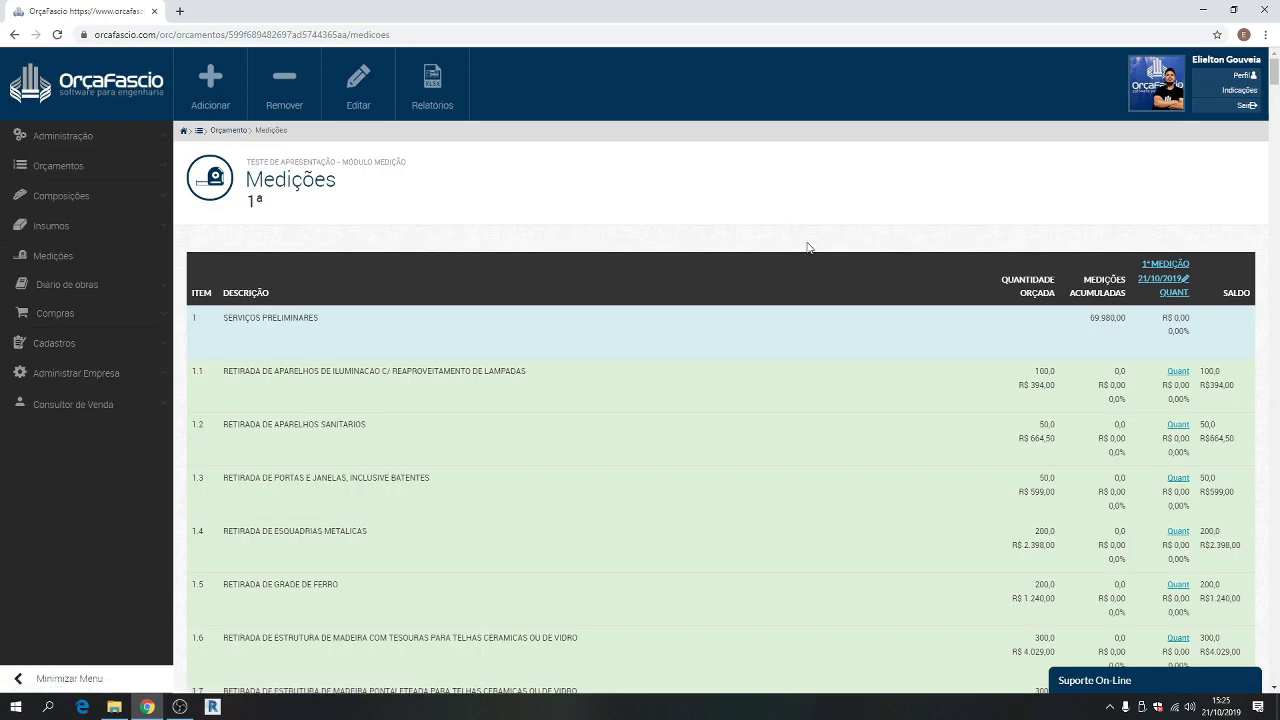
In the first measurement, enter a quantity of 100 for item 1.1 and 25 for item 1.2
{"action": "left_click", "coordinate": [1178, 371]}
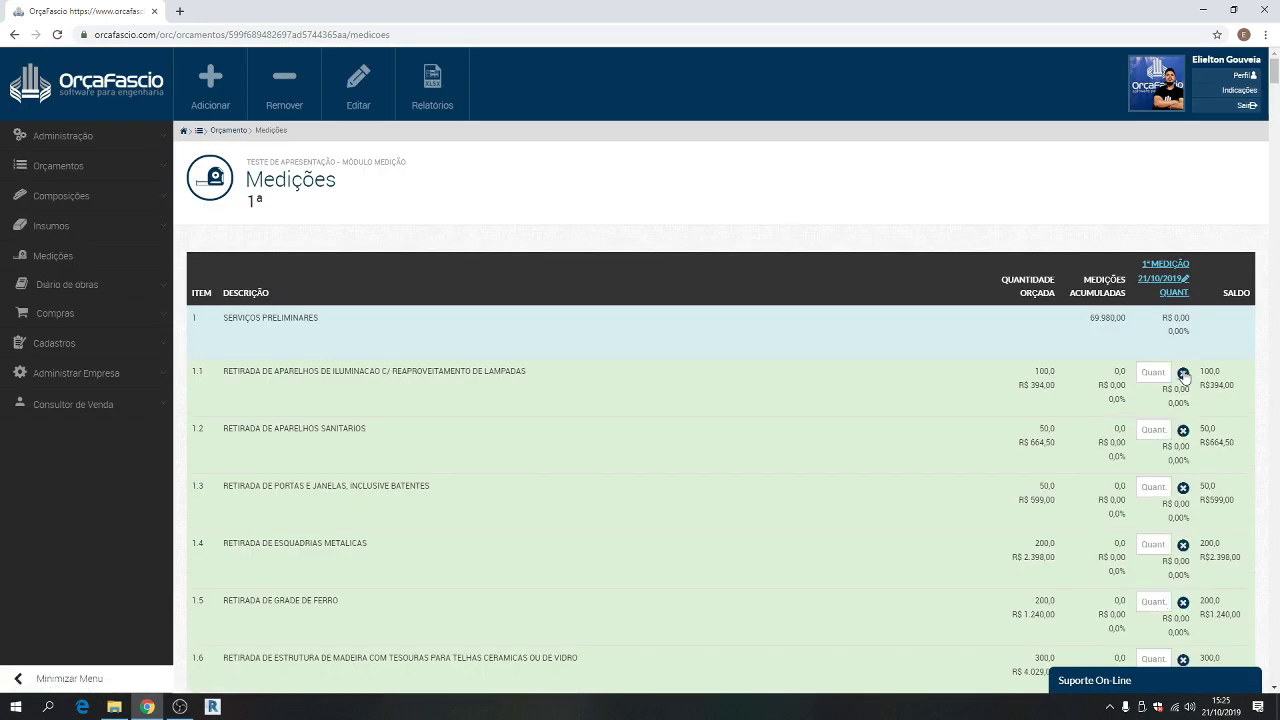
{"action": "left_click", "coordinate": [1149, 373]}
{"action": "type", "text": "100"}
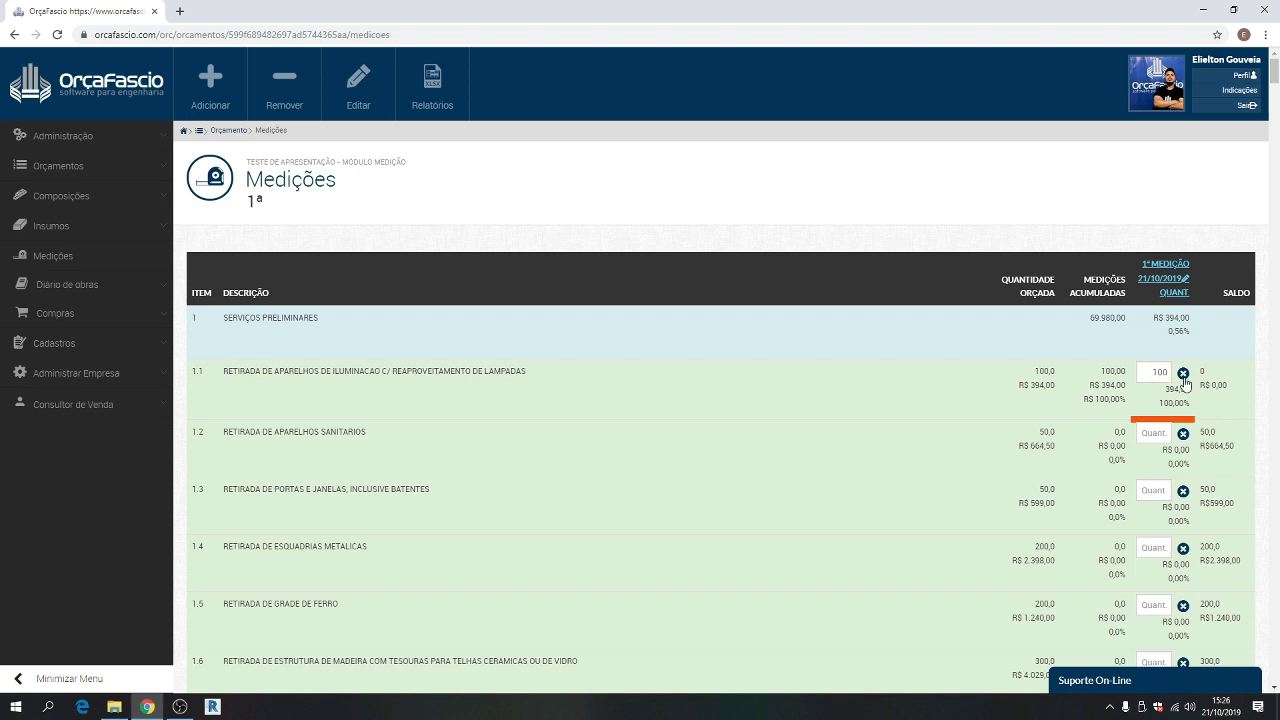
{"action": "left_click", "coordinate": [1162, 432]}
{"action": "type", "text": "25"}
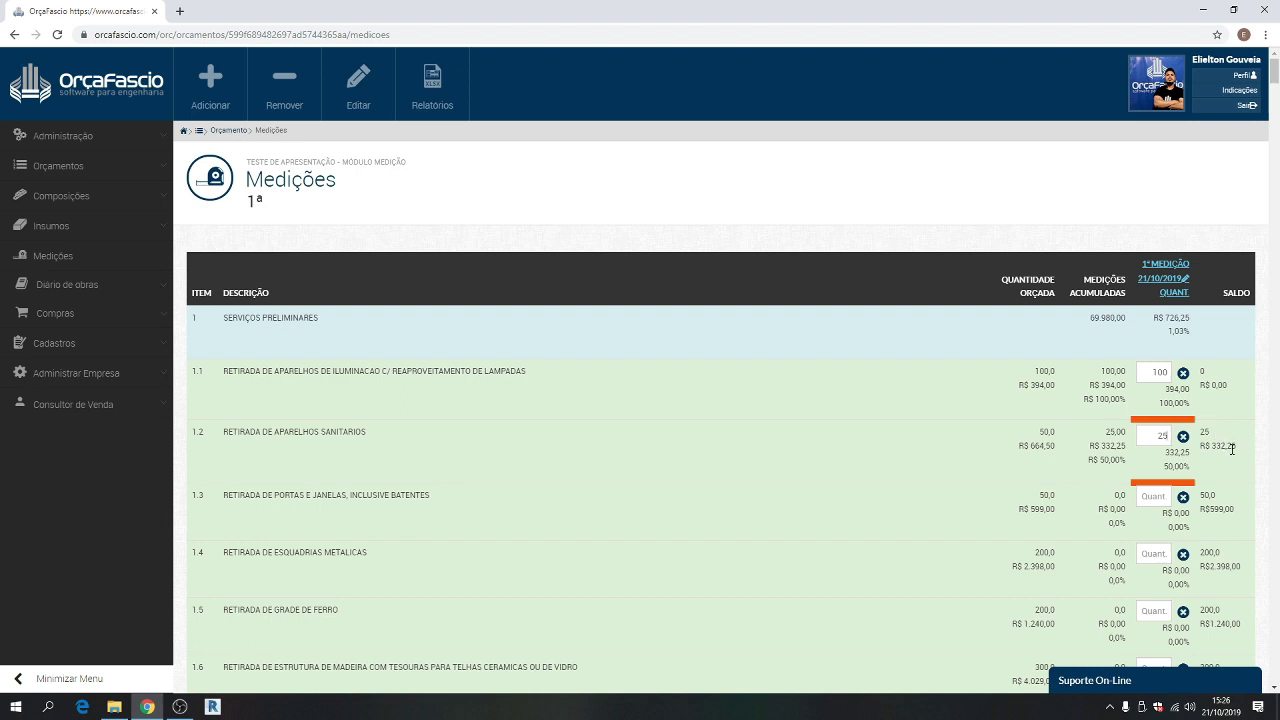
Enter the first measurement's quantities for items 1.3 to 1.8: 50, 200, 200, 300, 300 and 500
{"action": "key", "text": "Tab"}
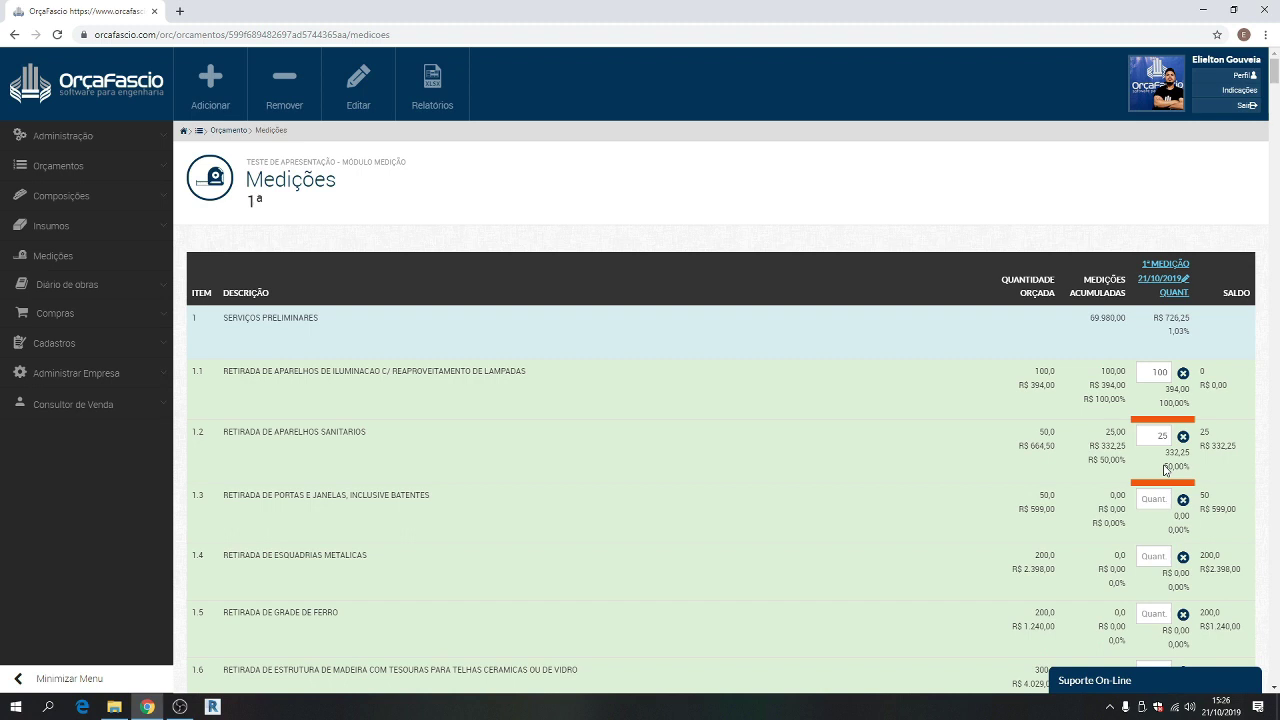
{"action": "type", "text": "50"}
{"action": "key", "text": "Tab"}
{"action": "type", "text": "200\t200\t300\t300\t500"}
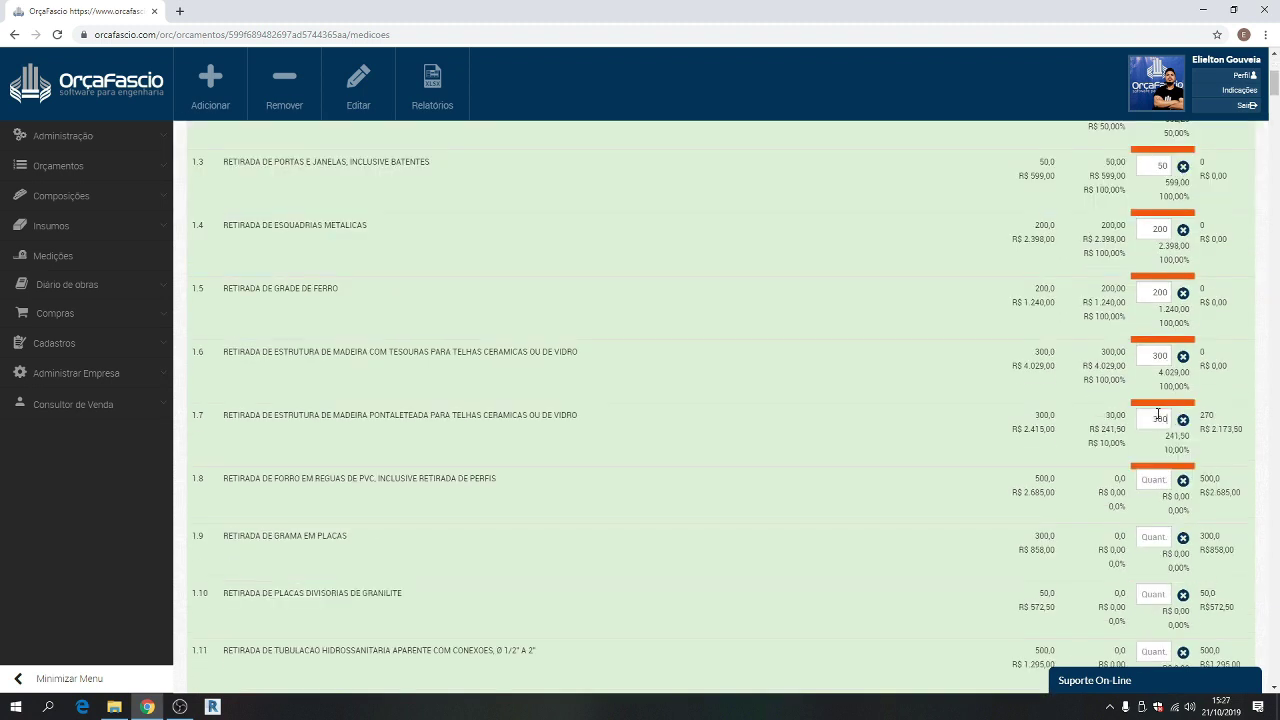
Enter the first measurement's quantities for items 1.9 to 1.19: 300, 50, 500, 500, 500, 5000, 500, 50, 200, 600 and 100
{"action": "key", "text": "Tab"}
{"action": "type", "text": "300\t50\t500\t500\t500"}
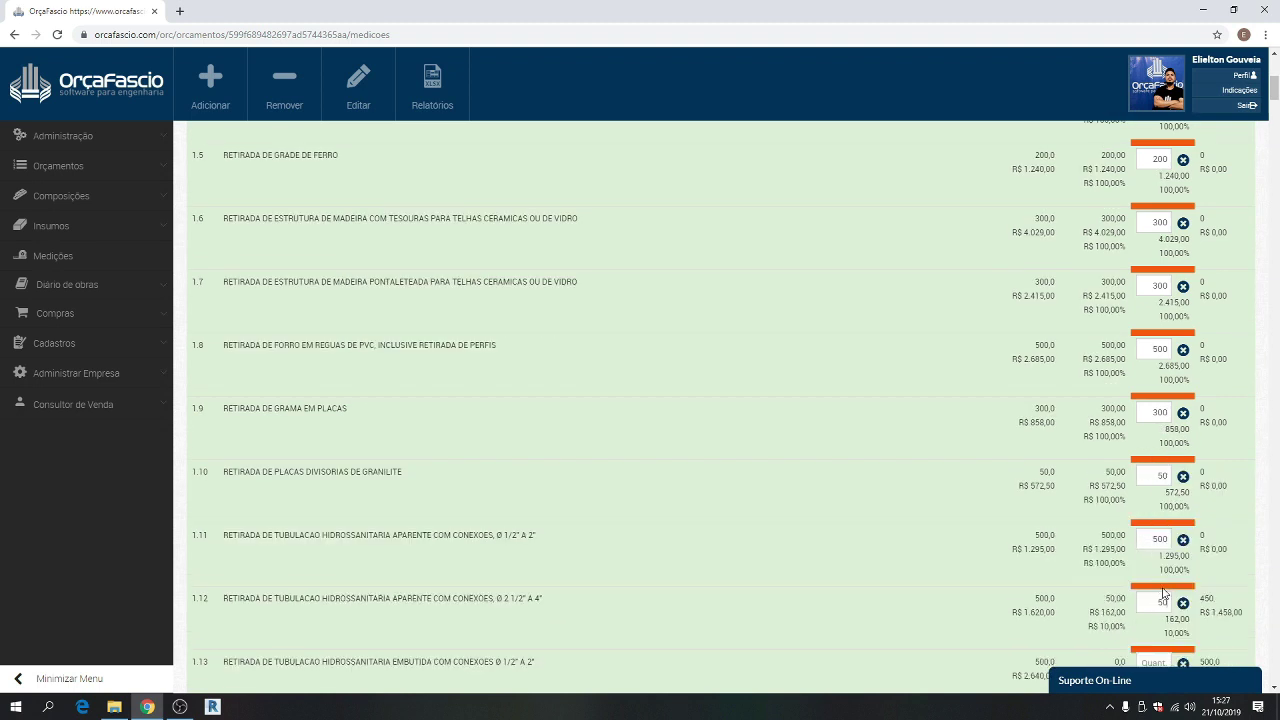
{"action": "type", "text": "5000\t500\t50\t200\t600"}
{"action": "key", "text": "Tab"}
{"action": "type", "text": "100"}
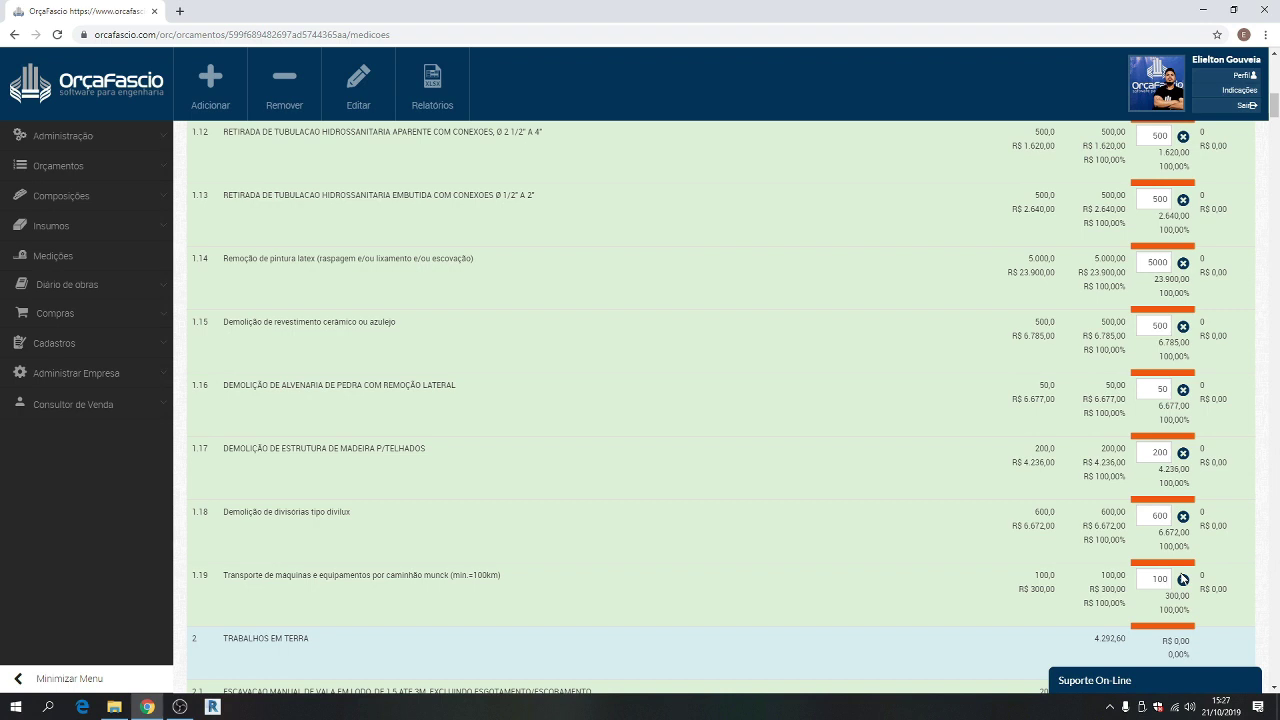
{"action": "key", "text": "Return"}
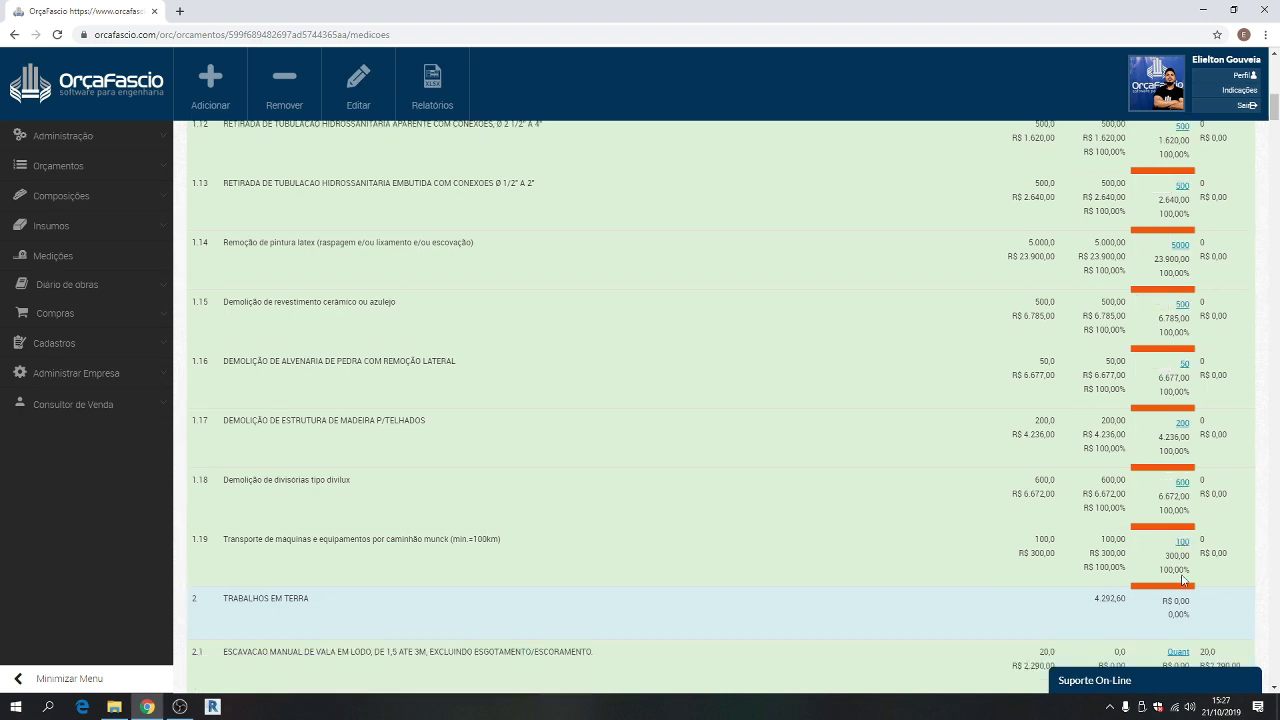
Add a second measurement dated 29/10/2019 to the budget
{"action": "scroll", "coordinate": [1175, 556], "scroll_direction": "down", "scroll_amount": 1}
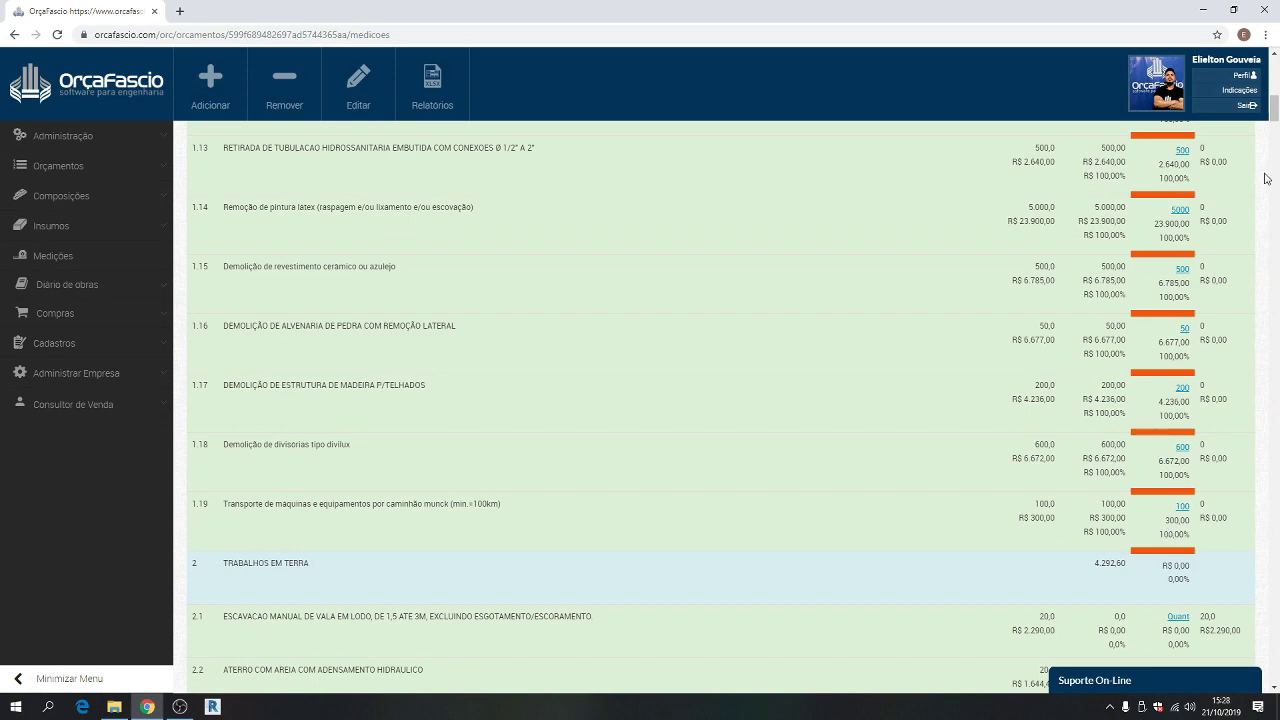
{"action": "left_click_drag", "start_coordinate": [1274, 110], "coordinate": [1277, 443]}
{"action": "scroll", "coordinate": [1112, 612], "scroll_direction": "down", "scroll_amount": 15}
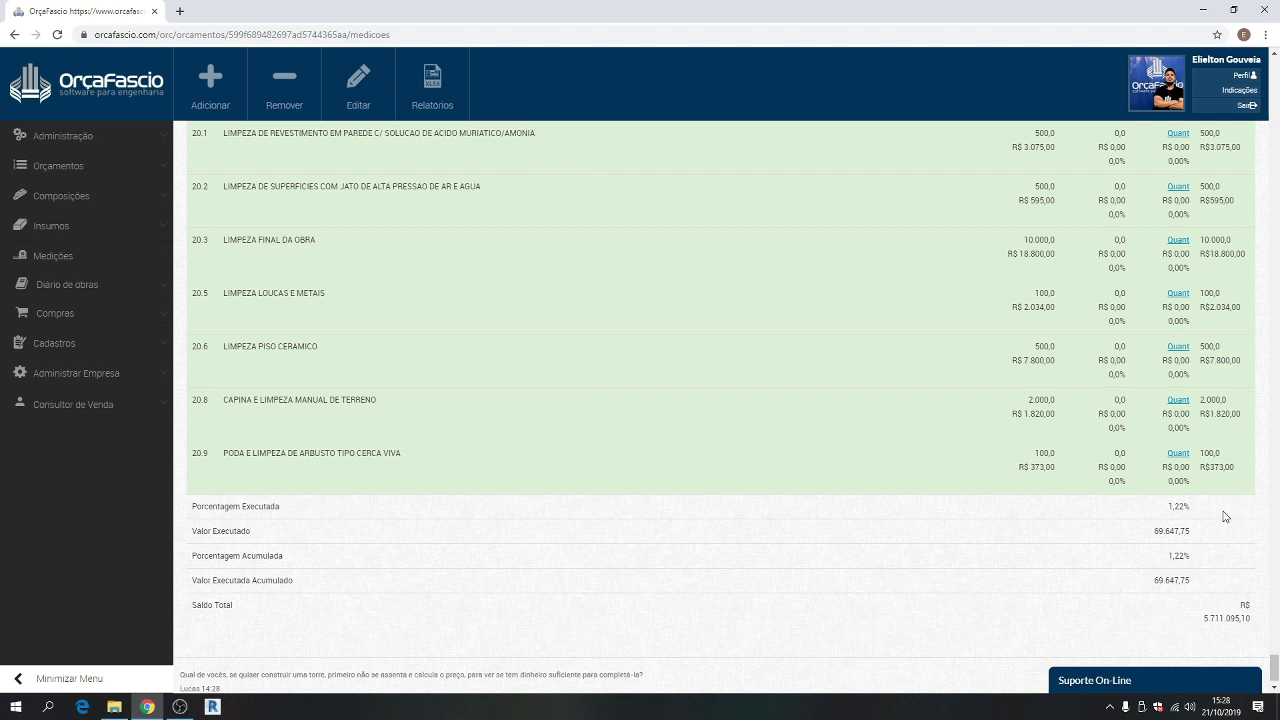
{"action": "left_click_drag", "start_coordinate": [1274, 667], "coordinate": [1276, 68]}
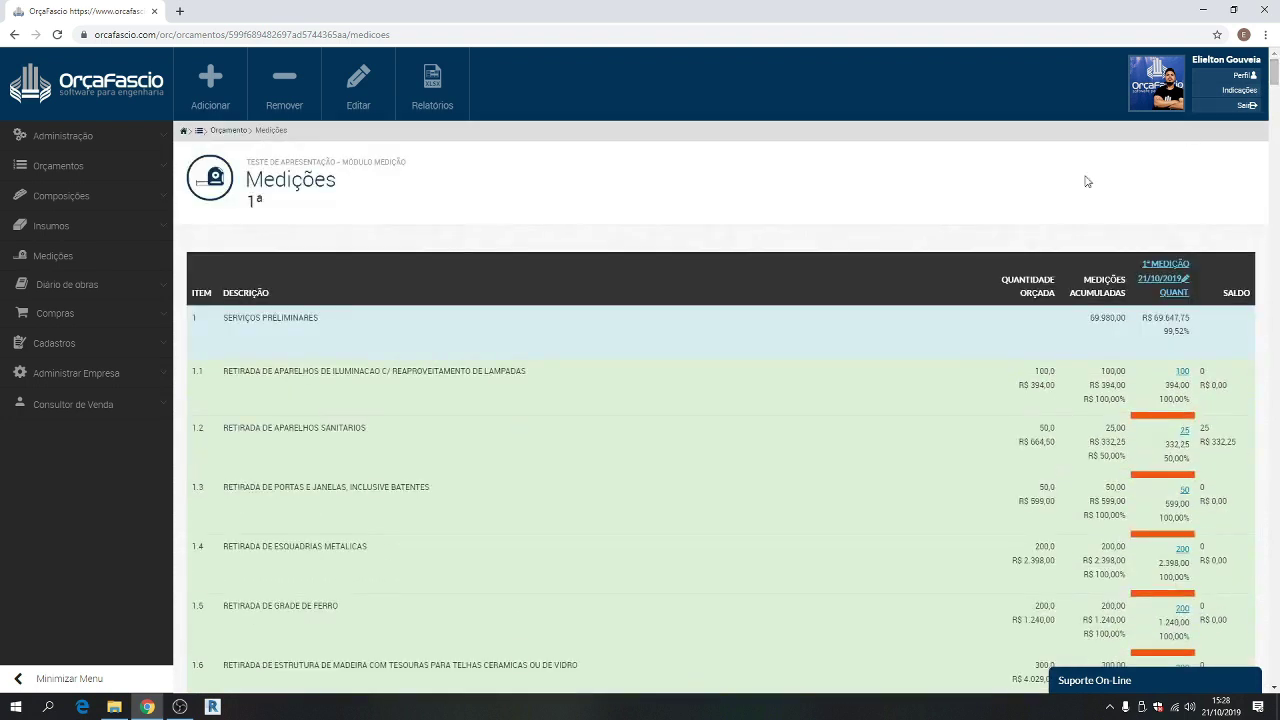
{"action": "left_click", "coordinate": [207, 108]}
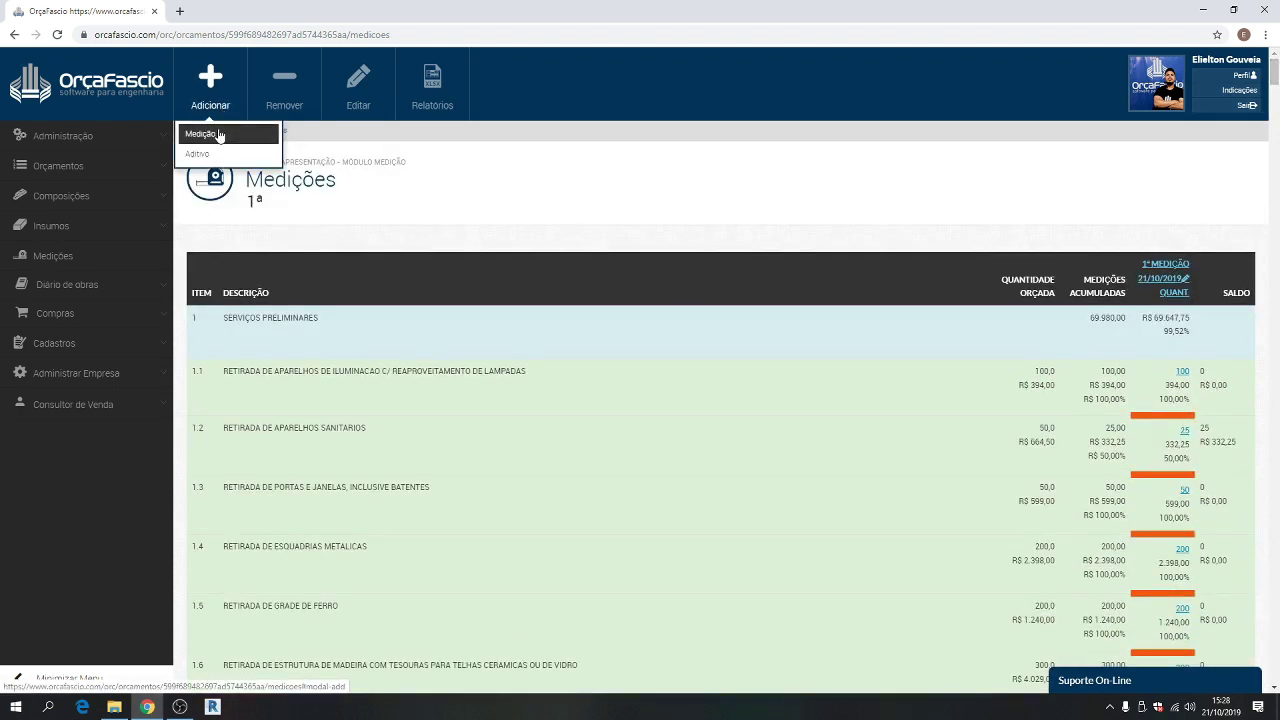
{"action": "left_click", "coordinate": [200, 133]}
{"action": "left_click", "coordinate": [503, 194]}
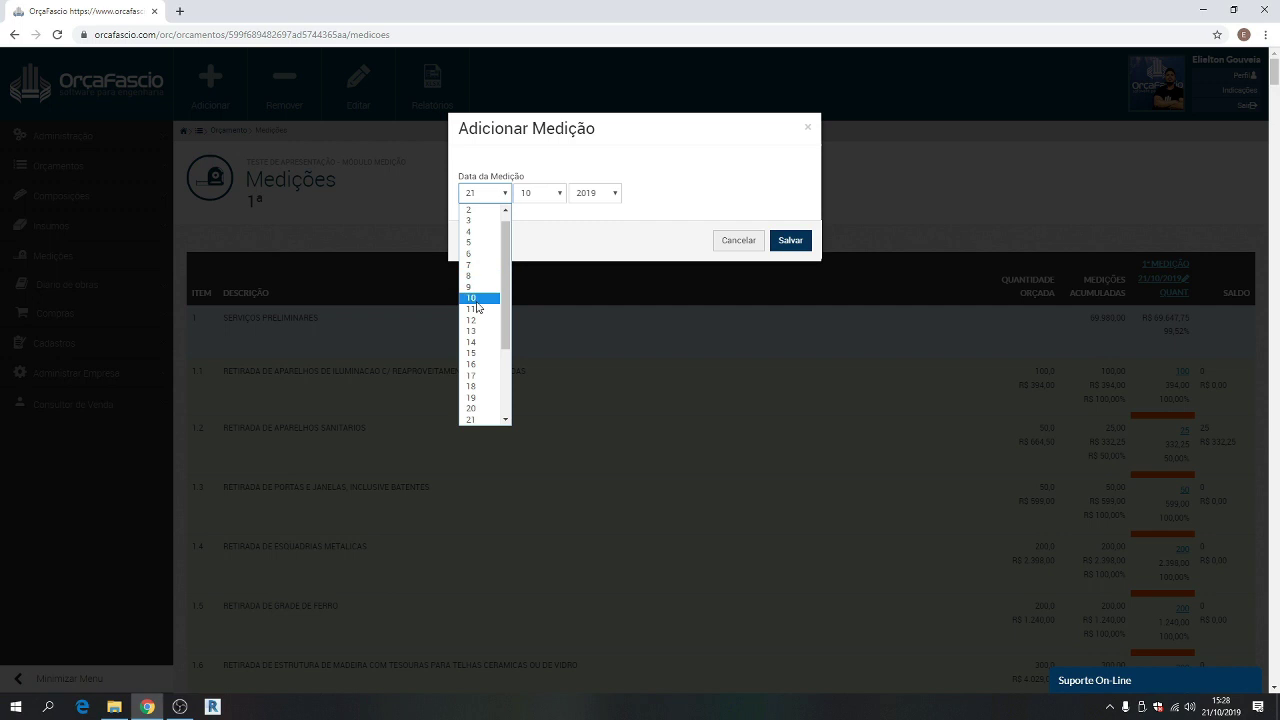
{"action": "scroll", "coordinate": [472, 390], "scroll_direction": "down", "scroll_amount": 1}
{"action": "left_click", "coordinate": [474, 401]}
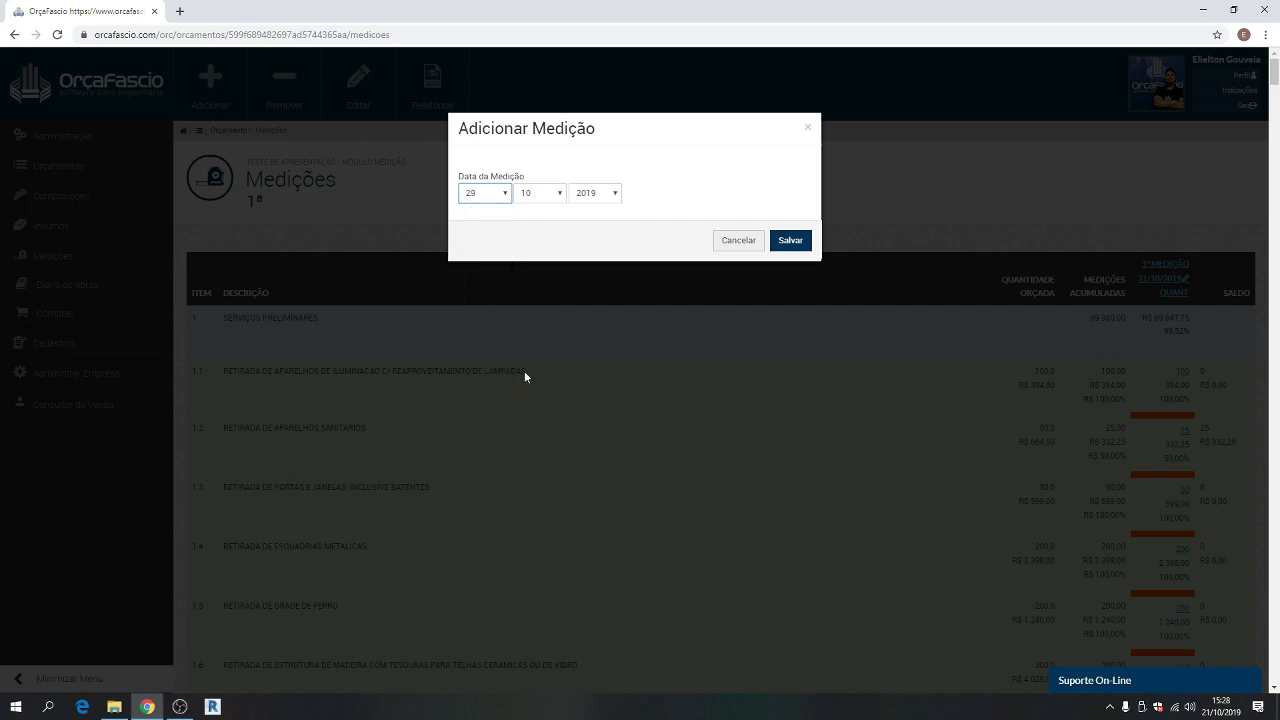
{"action": "left_click", "coordinate": [804, 243]}
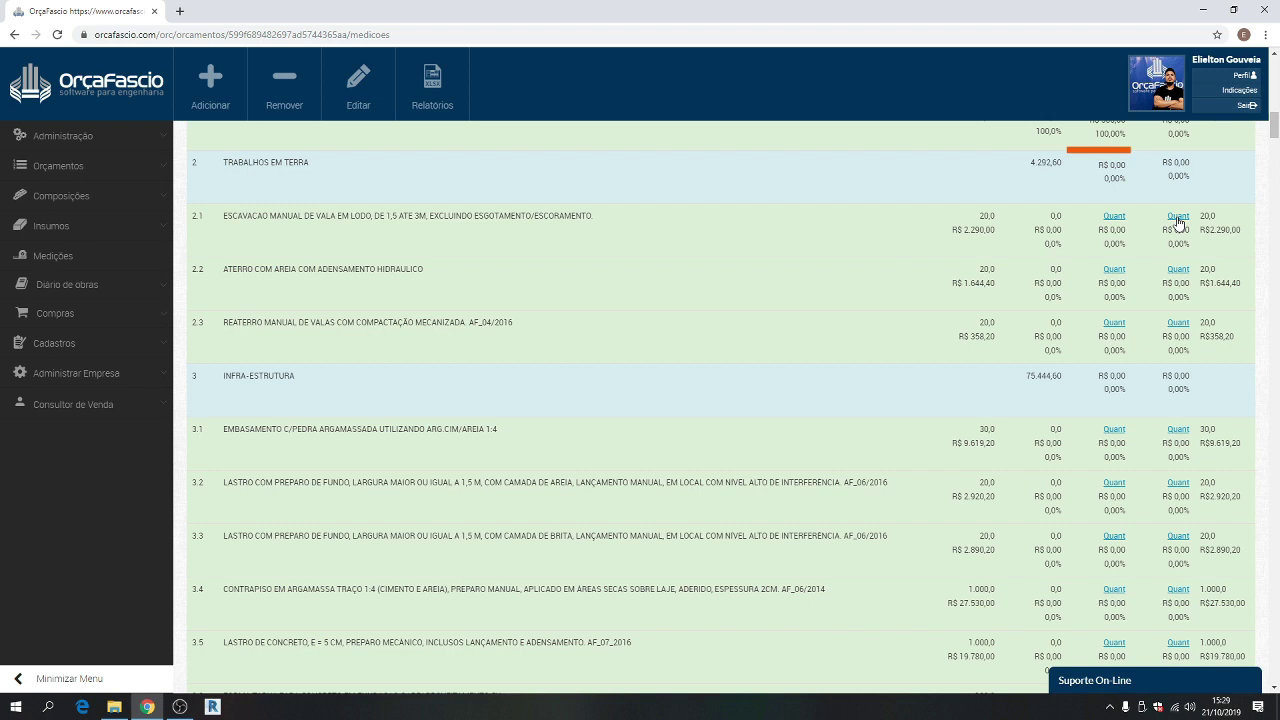
In the second measurement, enter a quantity of 20 for each of items 2.1, 2.2 and 2.3
{"action": "left_click", "coordinate": [1178, 218]}
{"action": "type", "text": "20"}
{"action": "left_click", "coordinate": [1152, 281]}
{"action": "type", "text": "20"}
{"action": "left_click", "coordinate": [1152, 342]}
{"action": "type", "text": "20"}
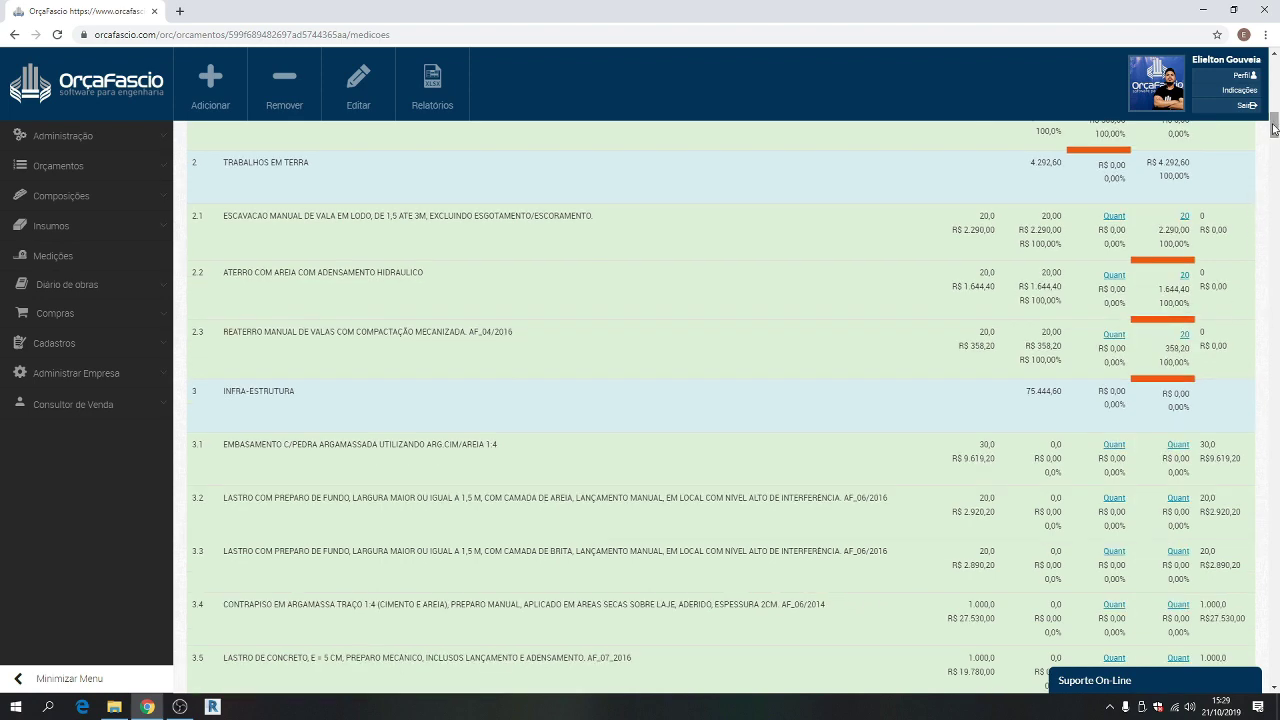
Add an additive (Aditivo) dated 21/10/2019 to the budget's measurements
{"action": "left_click_drag", "start_coordinate": [1273, 122], "coordinate": [1278, 462]}
{"action": "scroll", "coordinate": [1278, 462], "scroll_direction": "down", "scroll_amount": 10}
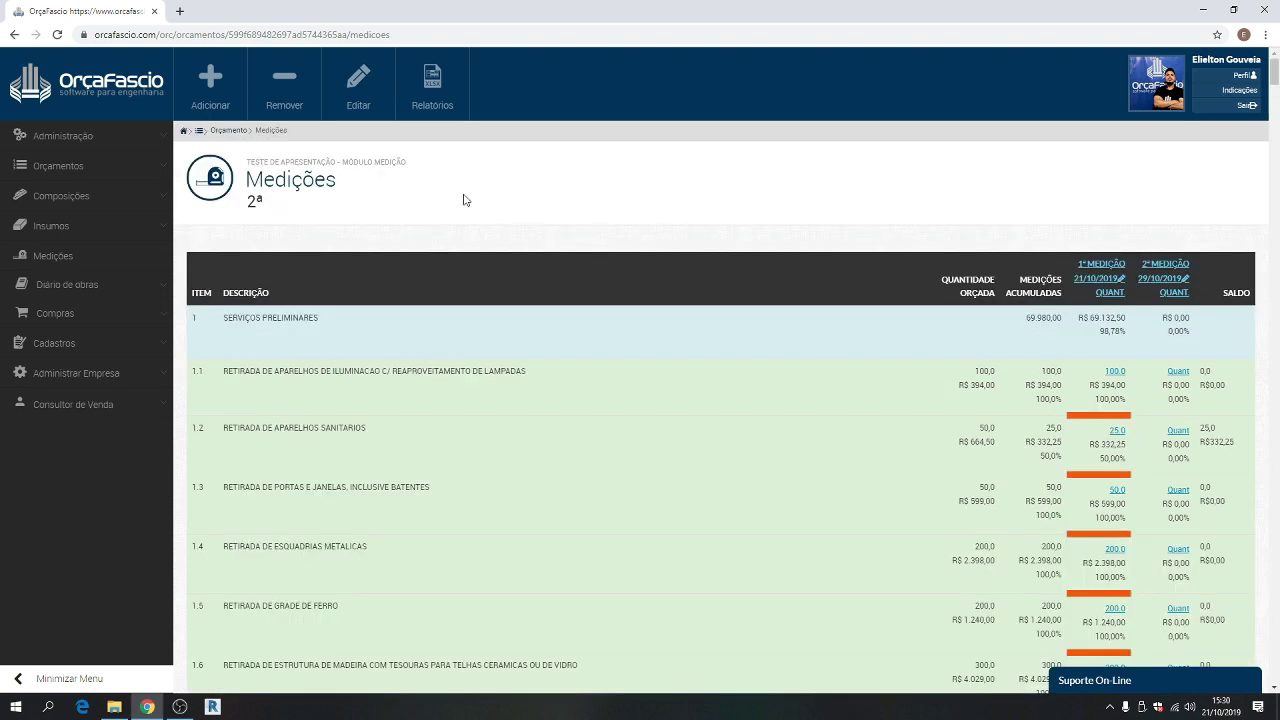
{"action": "left_click", "coordinate": [210, 88]}
{"action": "left_click", "coordinate": [220, 157]}
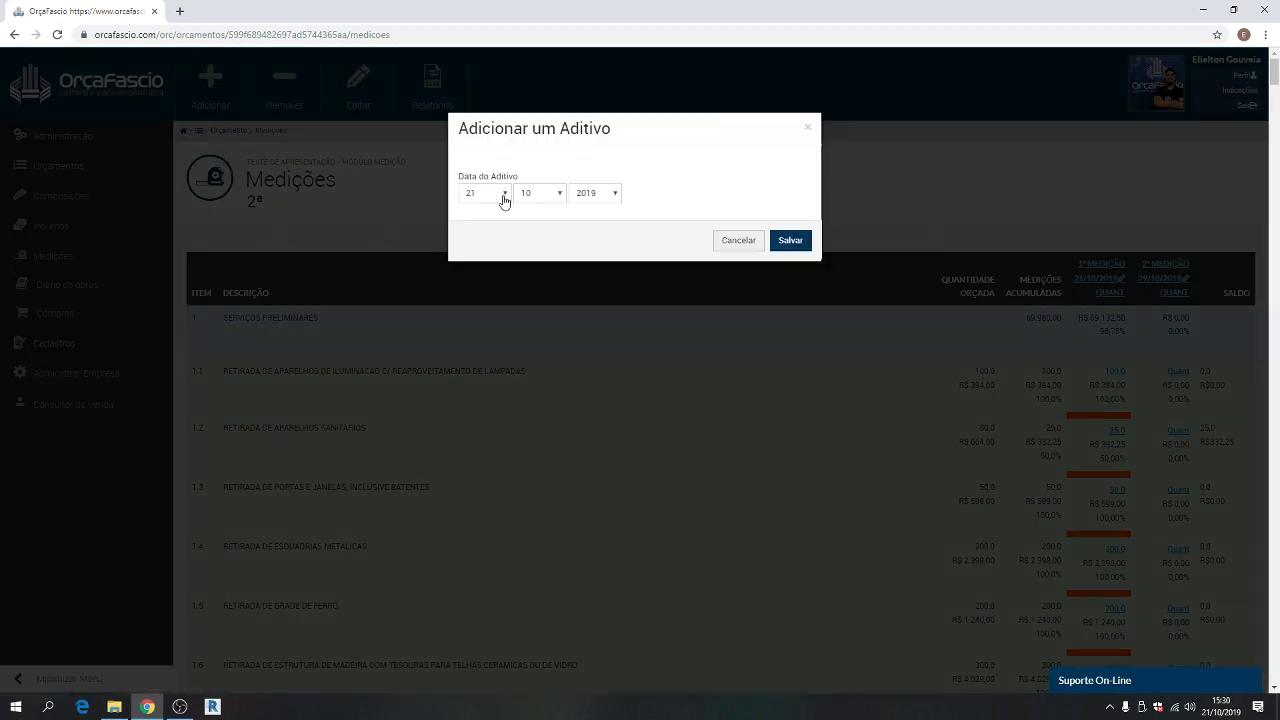
{"action": "left_click", "coordinate": [790, 240]}
Enter a quantity of 50 for item 1.1 in the first additive's column
{"action": "left_click", "coordinate": [1179, 373]}
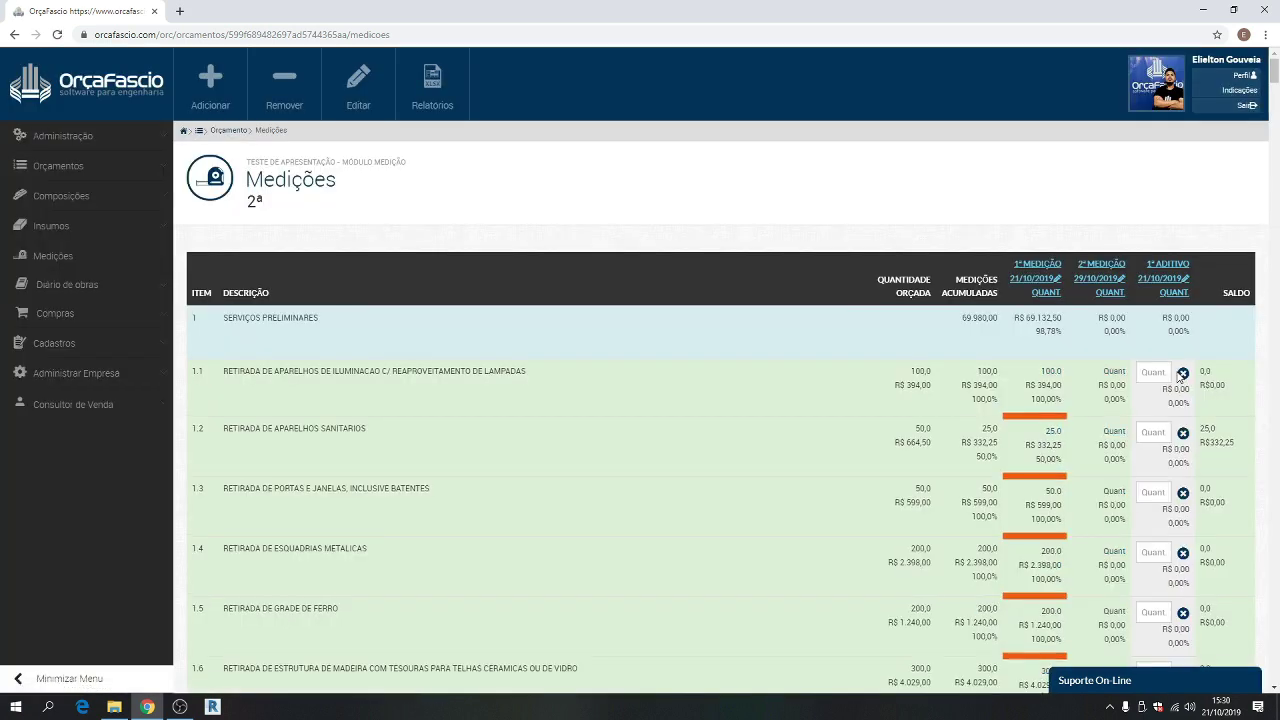
{"action": "left_click", "coordinate": [1142, 372]}
{"action": "type", "text": "50"}
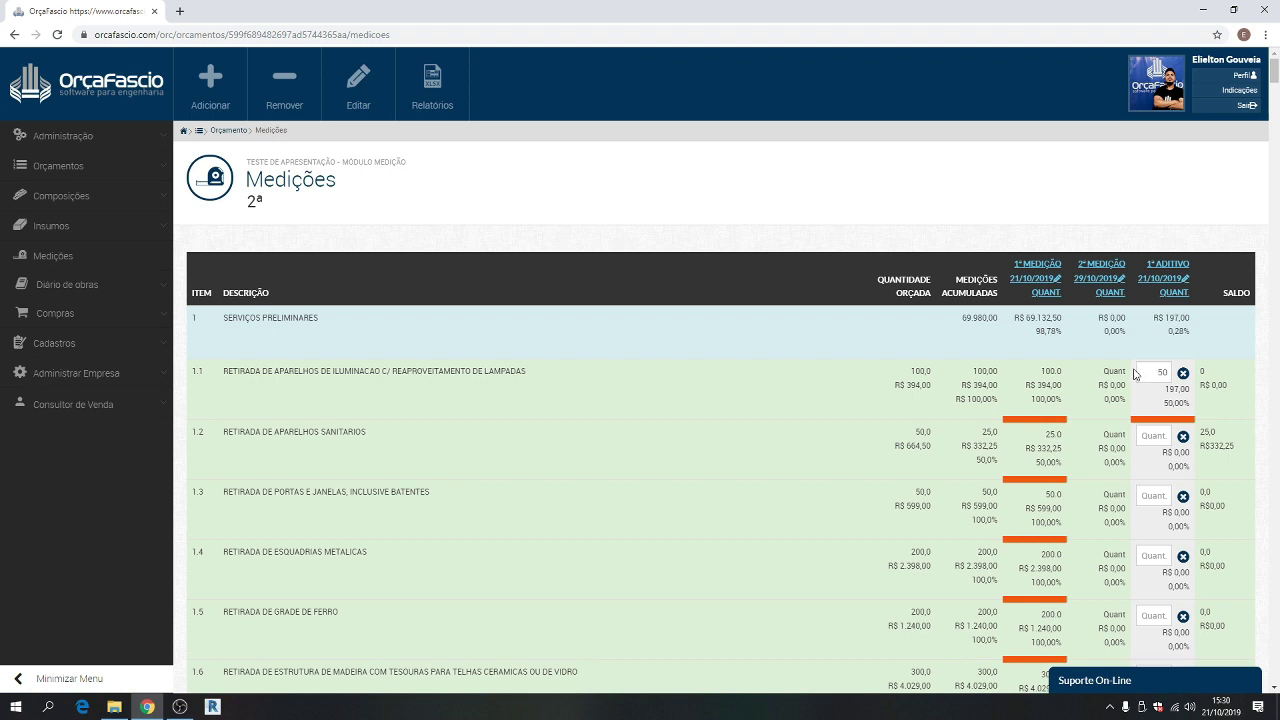
{"action": "left_click", "coordinate": [1184, 374]}
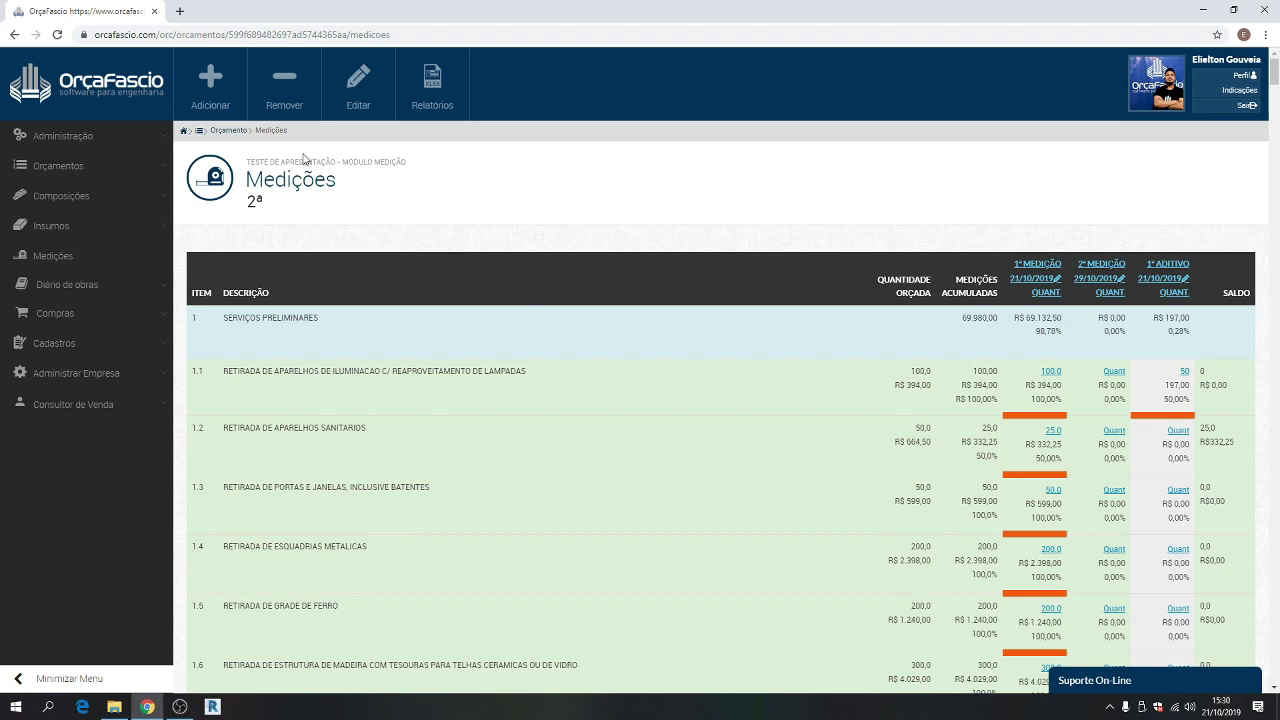
Remove the last measurement and the last additive from the budget
{"action": "left_click", "coordinate": [290, 108]}
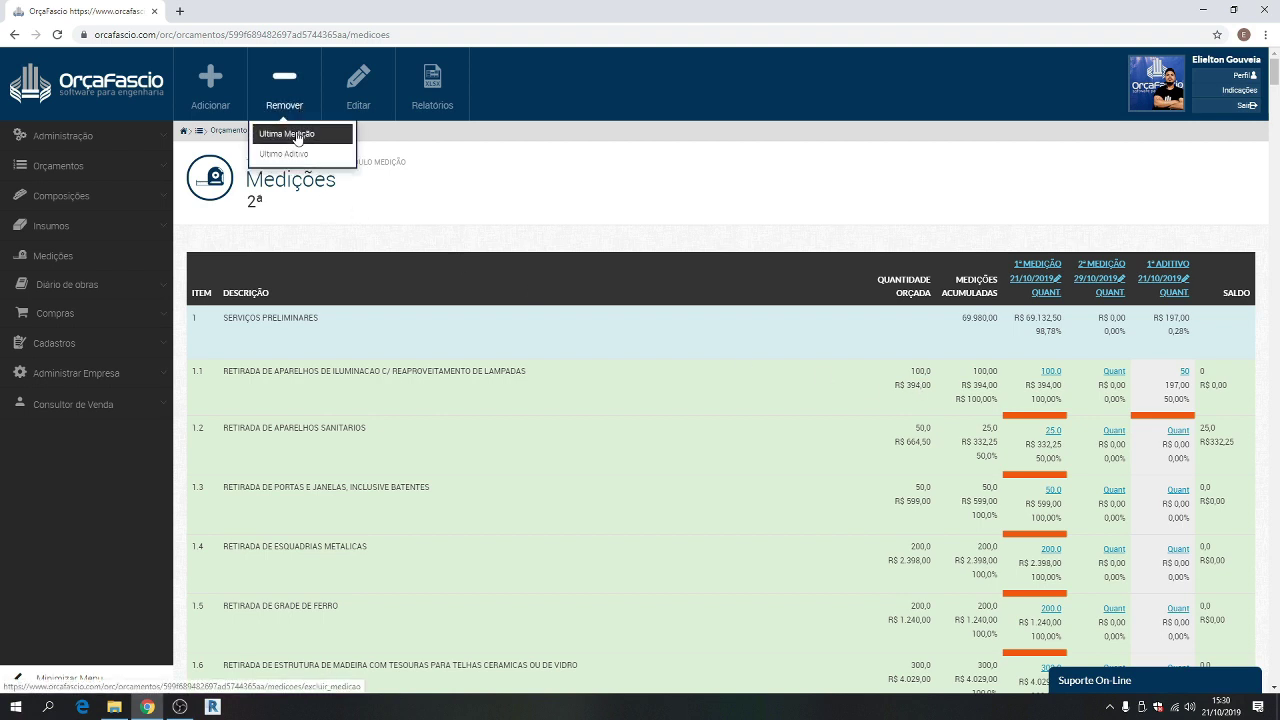
{"action": "left_click", "coordinate": [297, 138]}
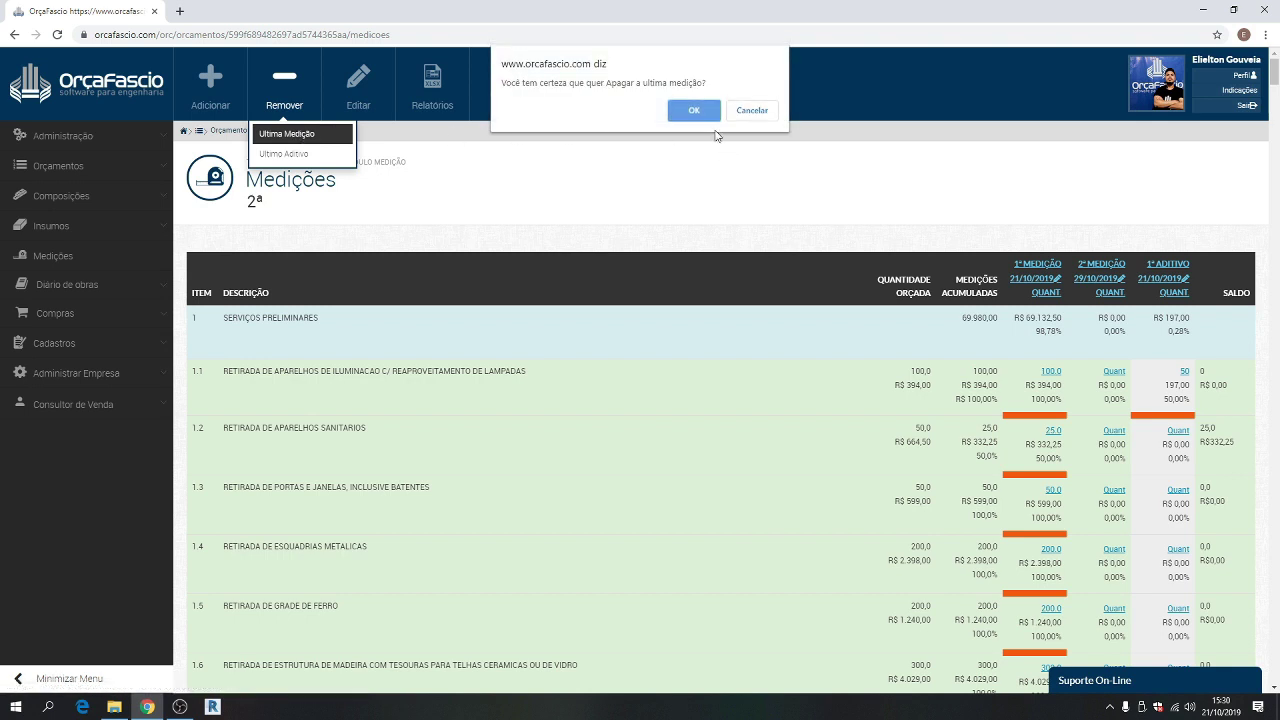
{"action": "left_click", "coordinate": [695, 104]}
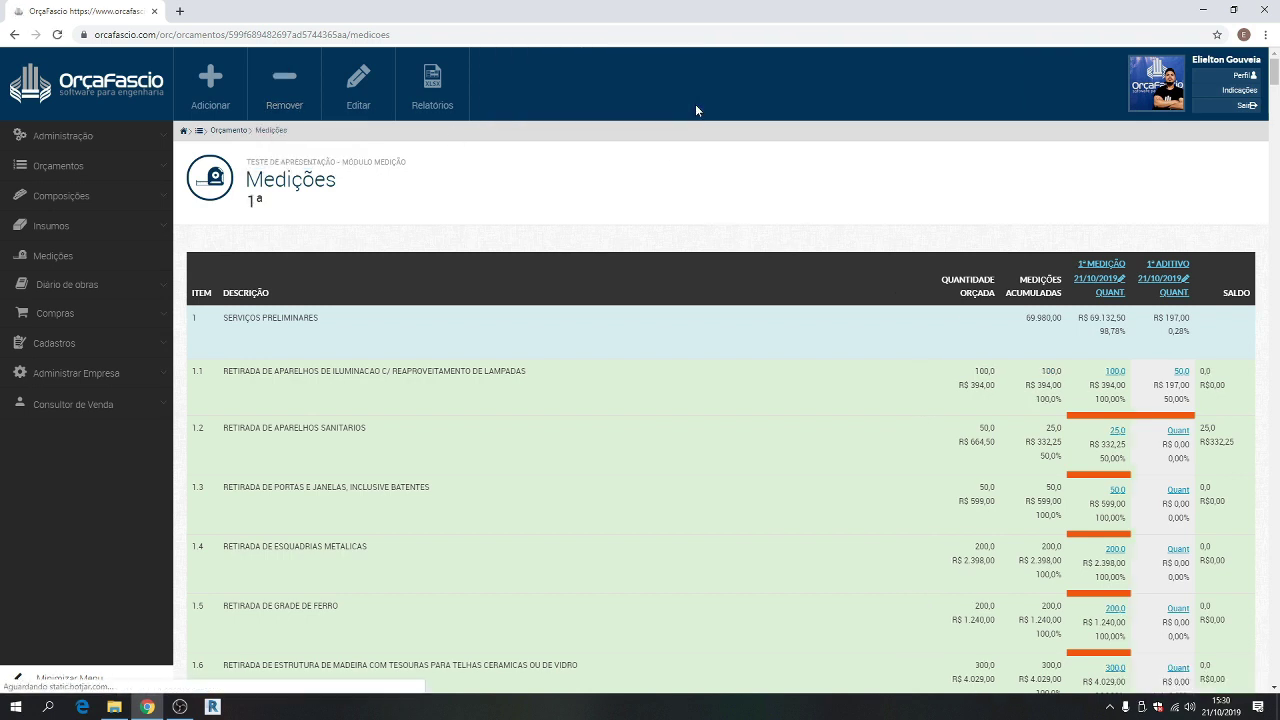
{"action": "left_click", "coordinate": [302, 110]}
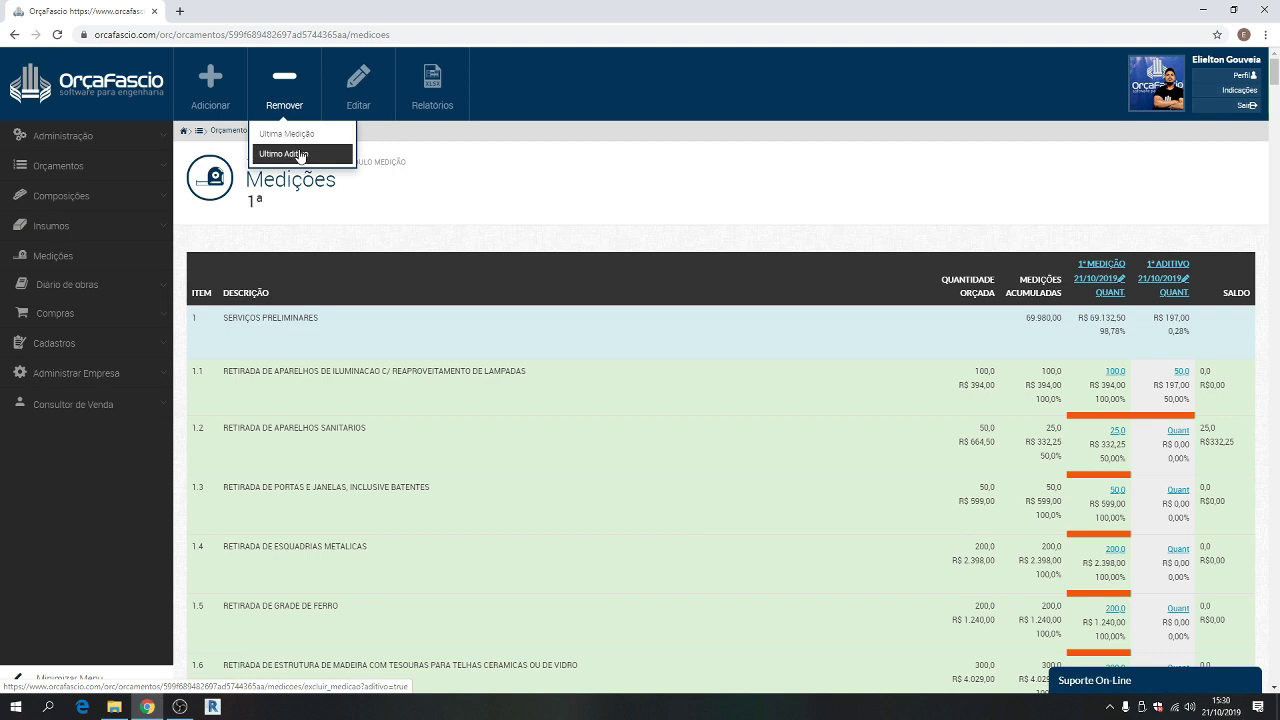
{"action": "left_click", "coordinate": [300, 155]}
{"action": "left_click", "coordinate": [672, 114]}
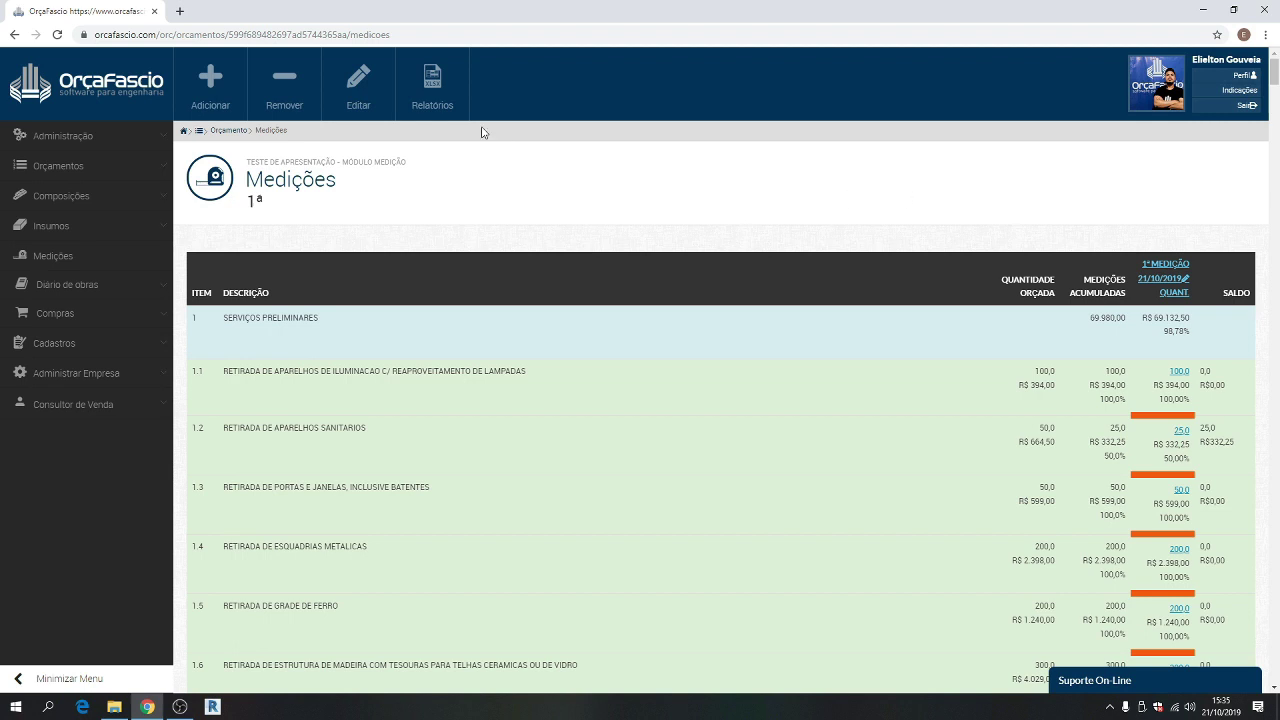
Add the unbudgeted service RETIRADA DE ARVORE with a unit value of 100,00 and a quantity of 2
{"action": "left_click", "coordinate": [352, 104]}
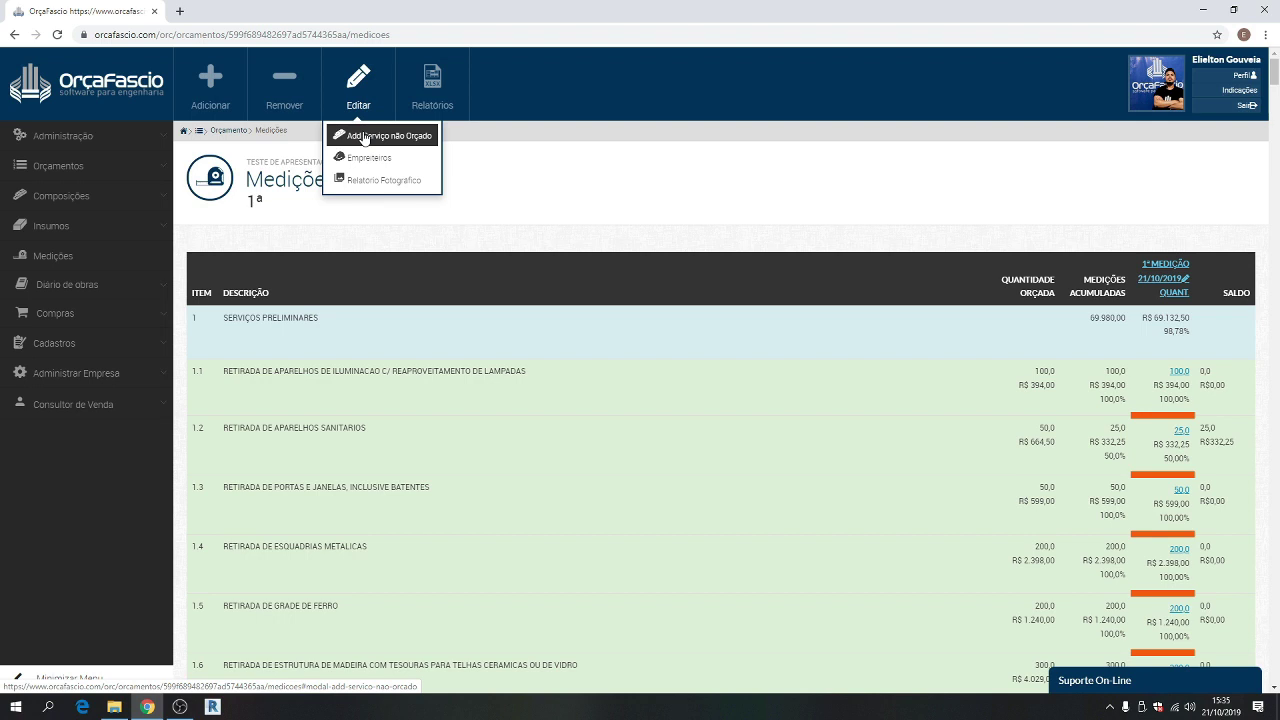
{"action": "left_click", "coordinate": [364, 137]}
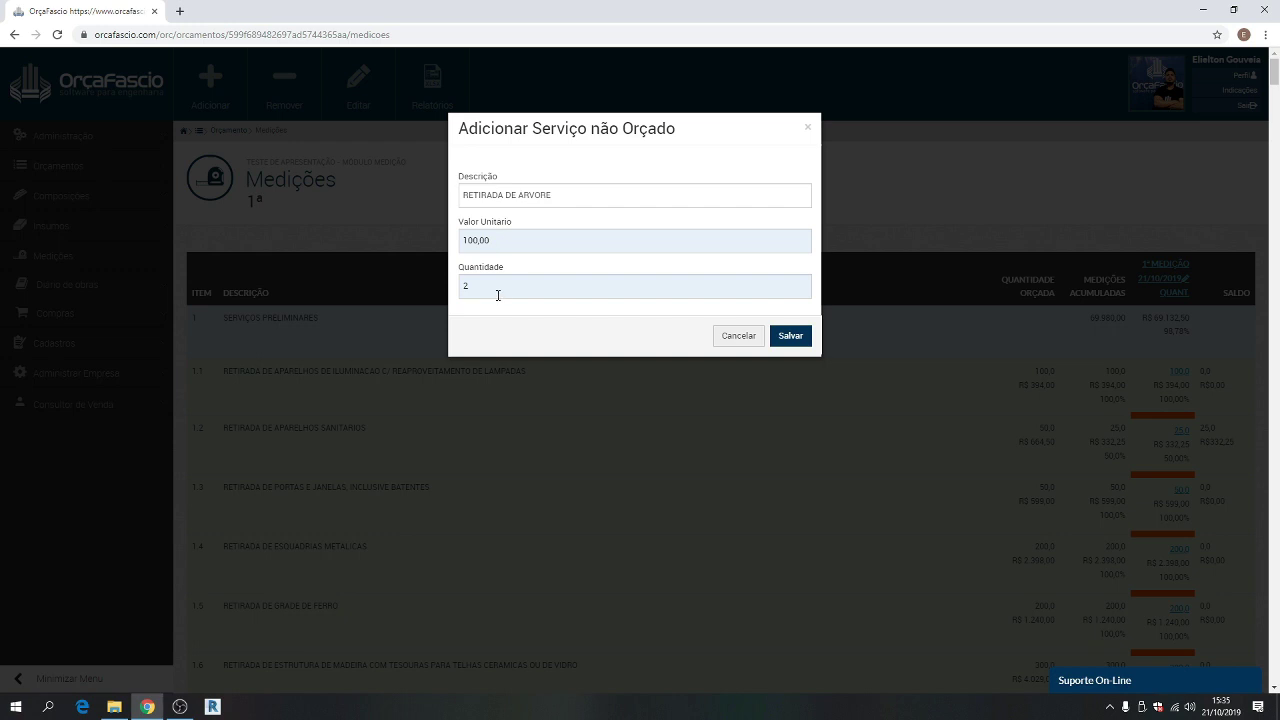
{"action": "left_click", "coordinate": [779, 339]}
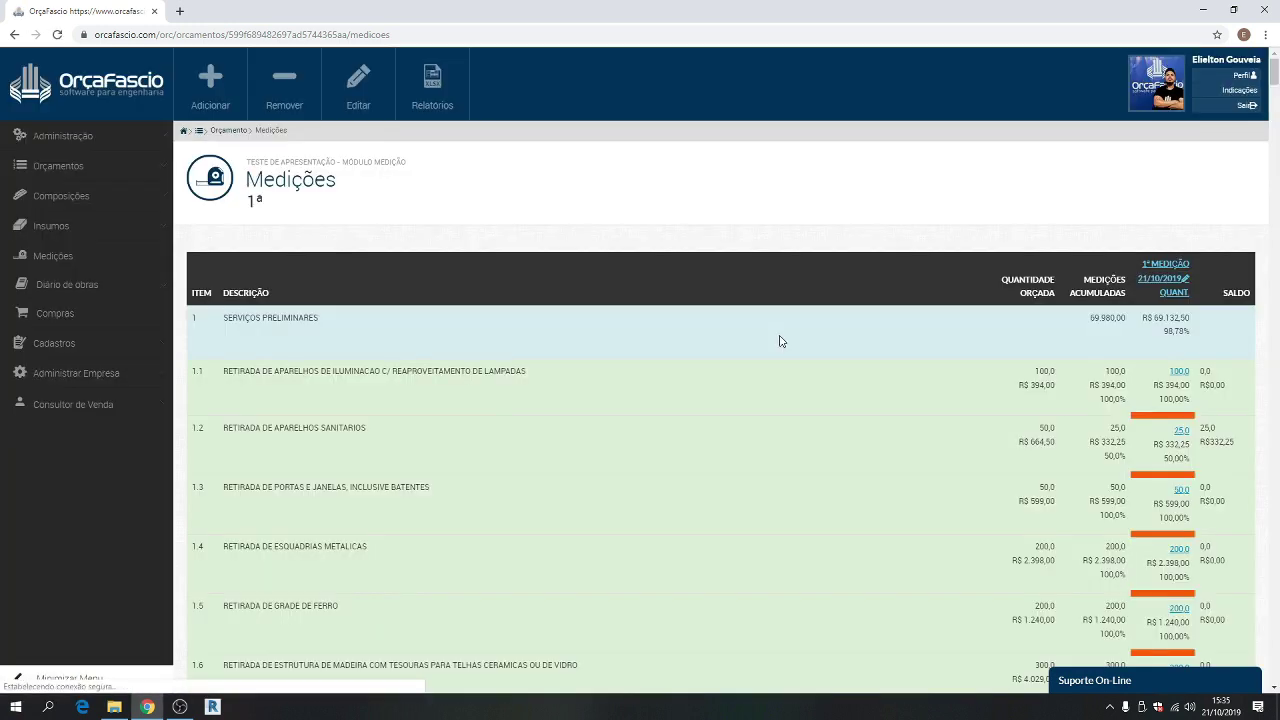
{"action": "left_click_drag", "start_coordinate": [1274, 72], "coordinate": [1274, 660]}
{"action": "scroll", "coordinate": [911, 547], "scroll_direction": "down", "scroll_amount": 2}
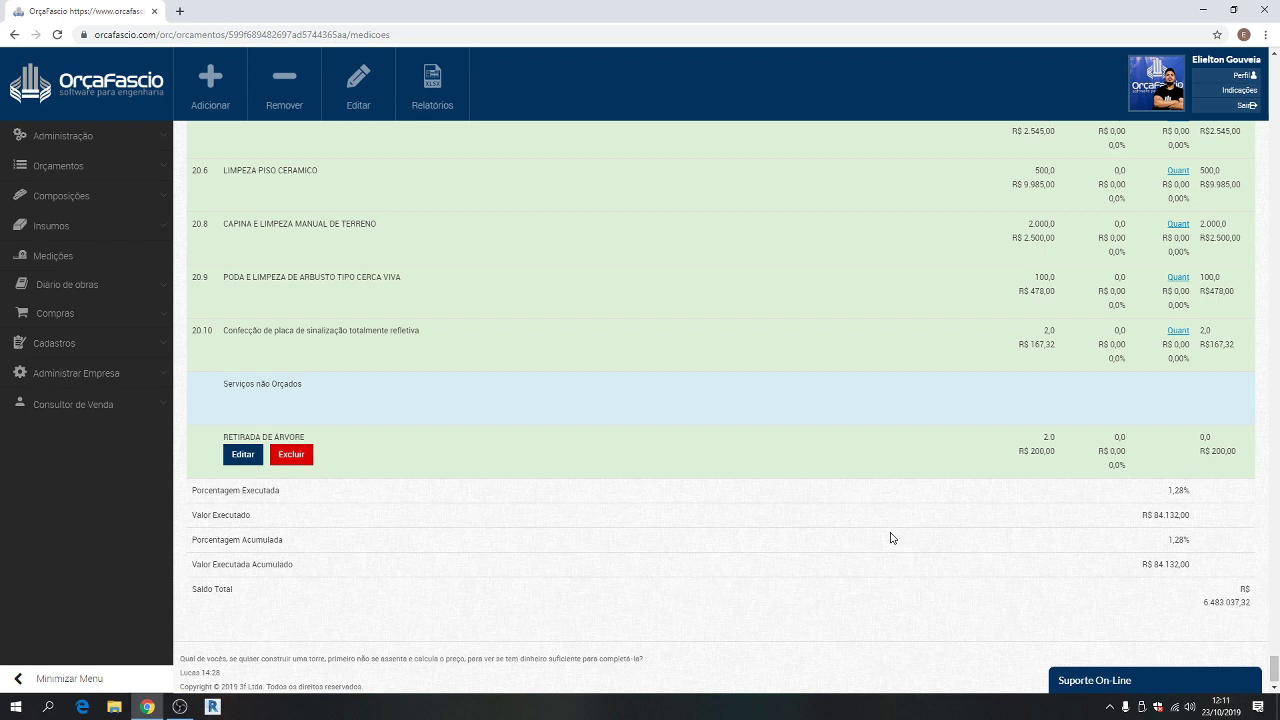
Add an additive dated 21/10/2019 alongside the first measurement
{"action": "left_click", "coordinate": [210, 92]}
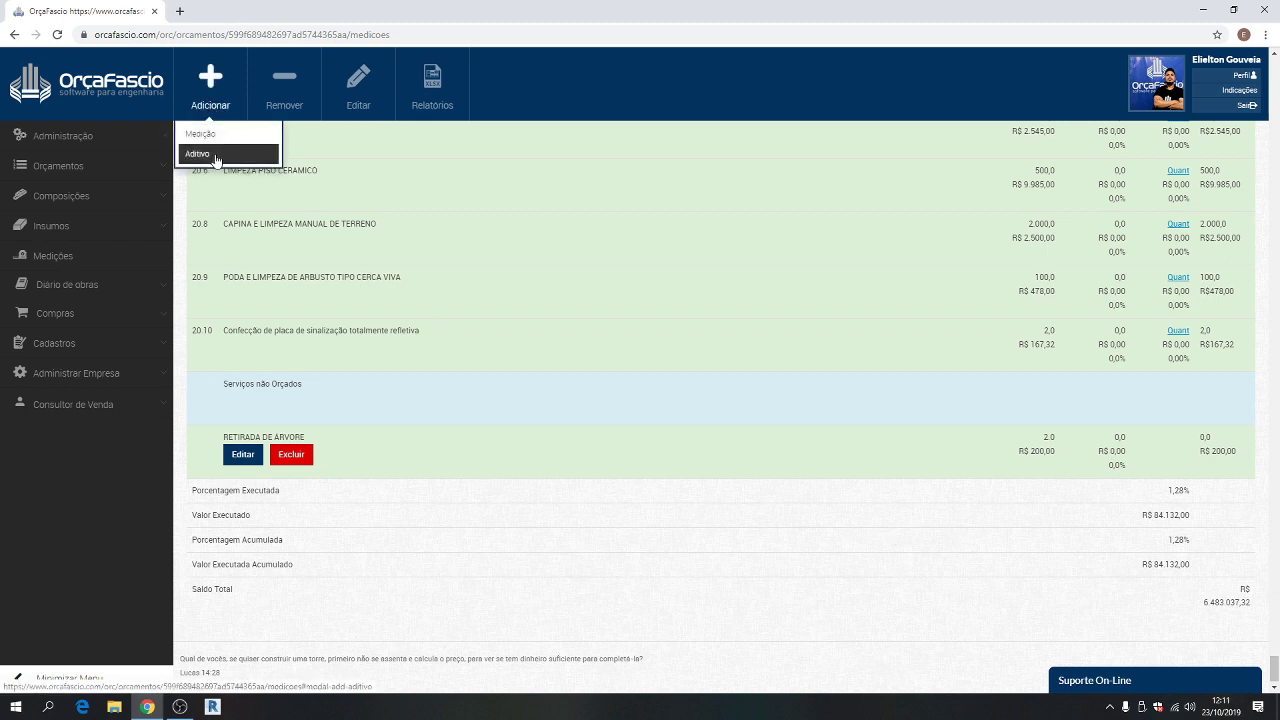
{"action": "left_click", "coordinate": [215, 155]}
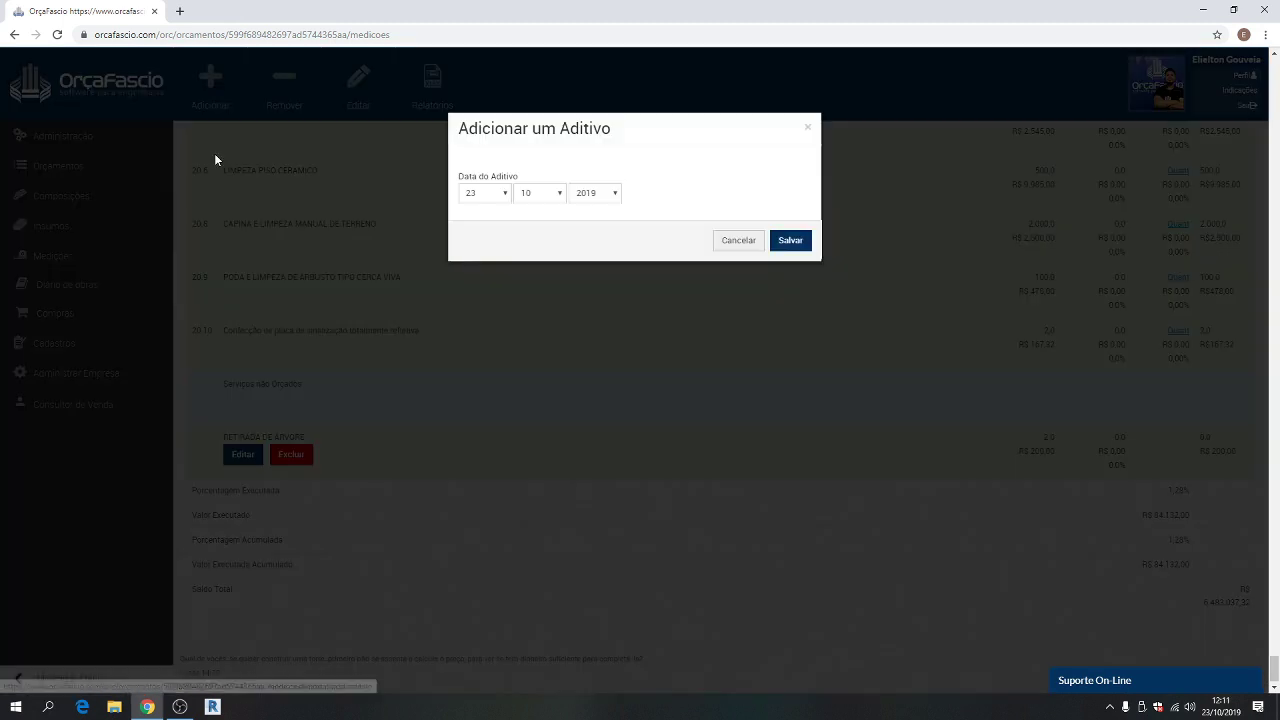
{"action": "left_click", "coordinate": [492, 205]}
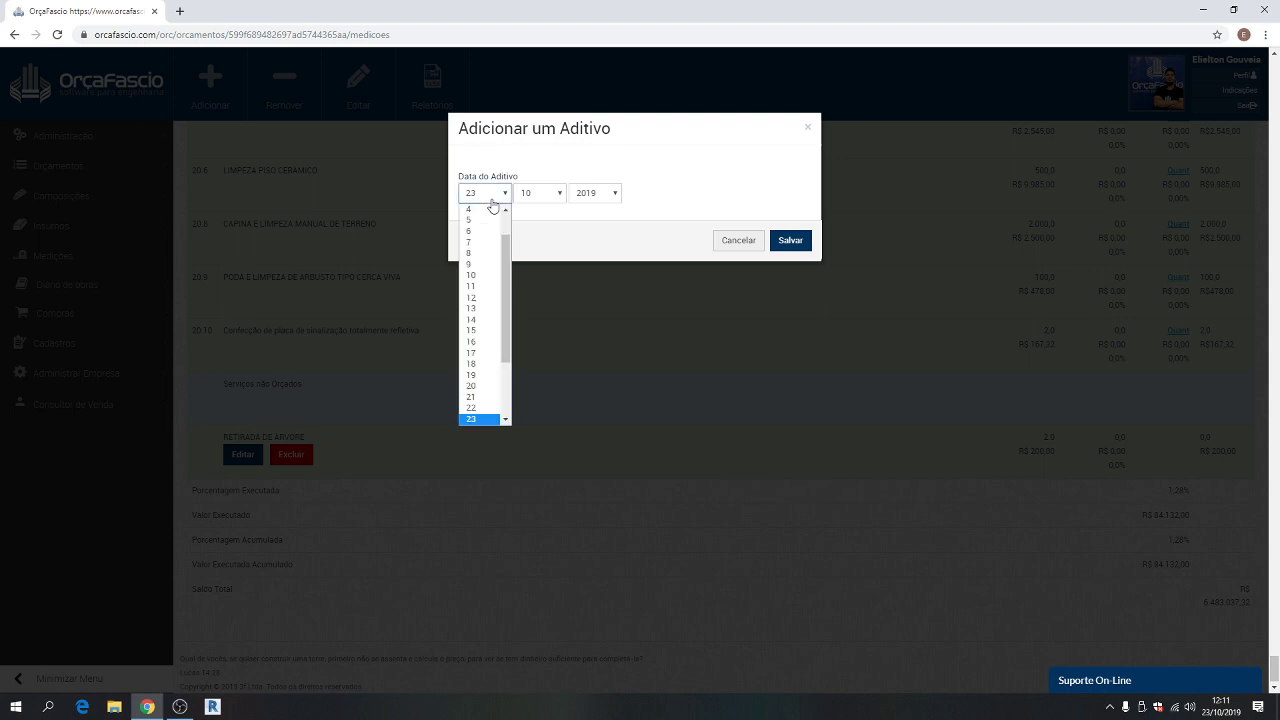
{"action": "left_click", "coordinate": [481, 400]}
{"action": "left_click", "coordinate": [797, 245]}
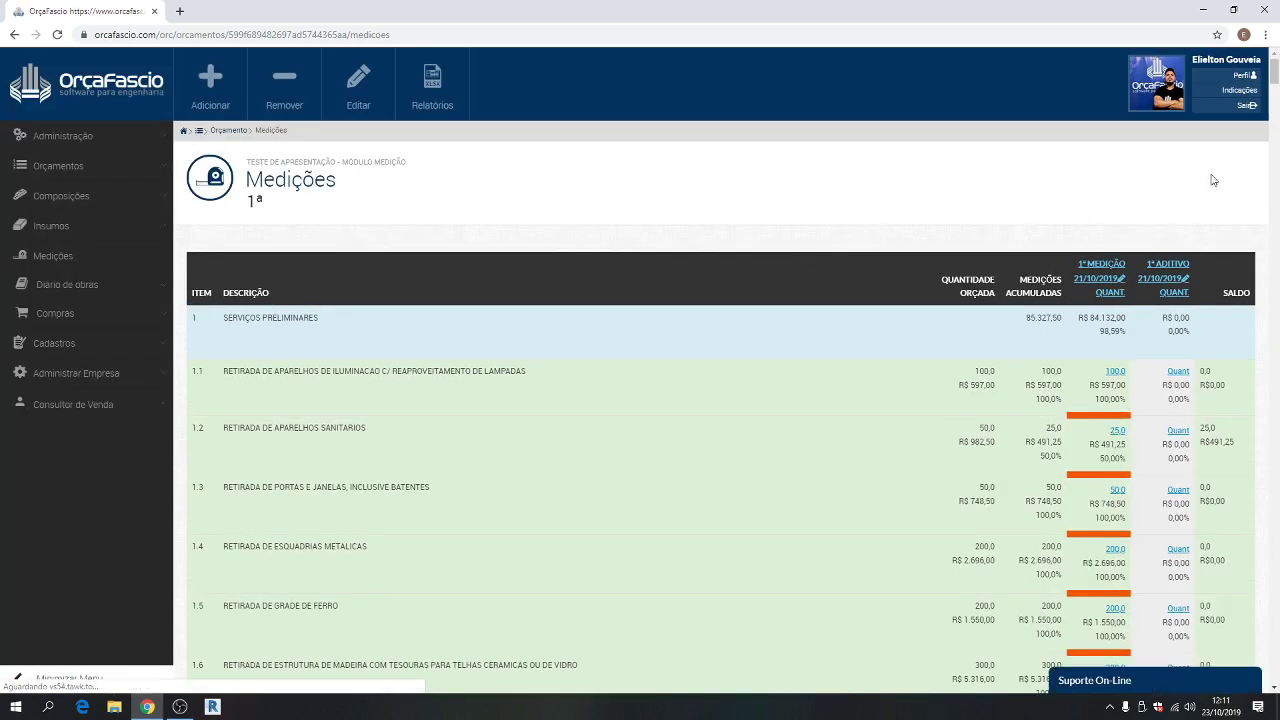
Enter a quantity of 2 for the unbudgeted service RETIRADA DE ARVORE in the first additive's column
{"action": "left_click_drag", "start_coordinate": [1276, 80], "coordinate": [1273, 665]}
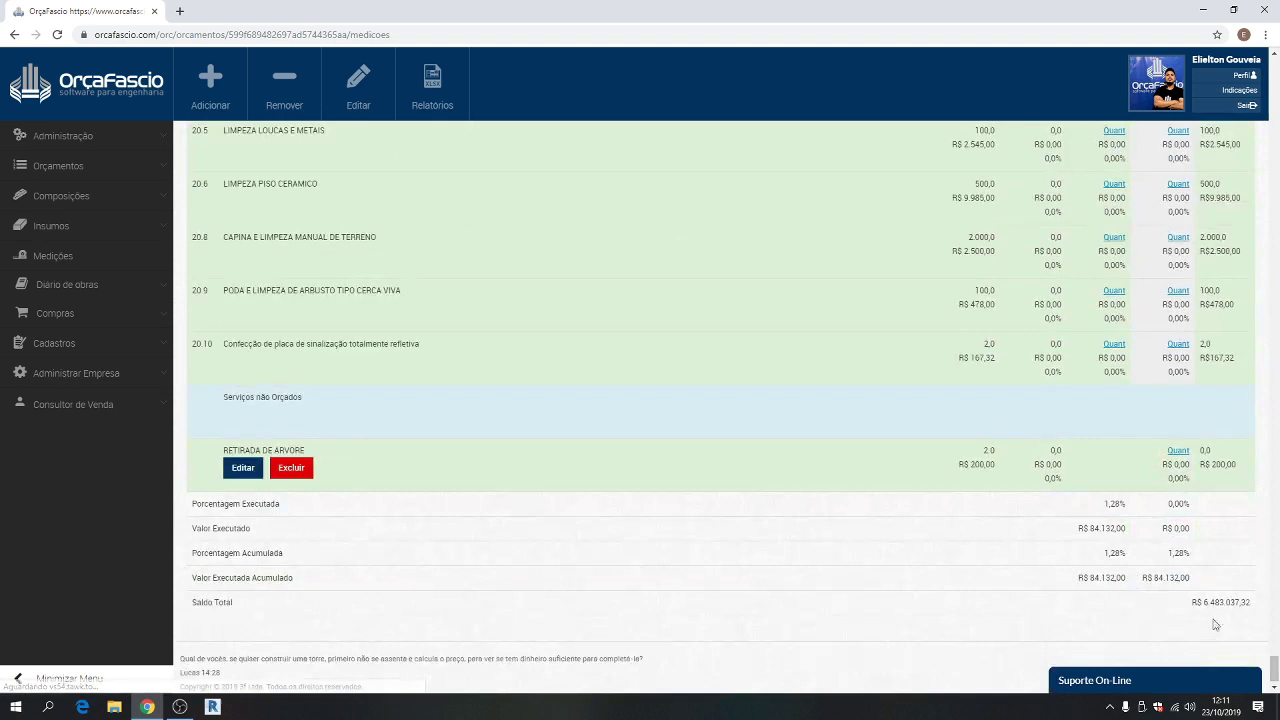
{"action": "left_click", "coordinate": [1177, 451]}
{"action": "left_click", "coordinate": [1155, 479]}
{"action": "type", "text": "2"}
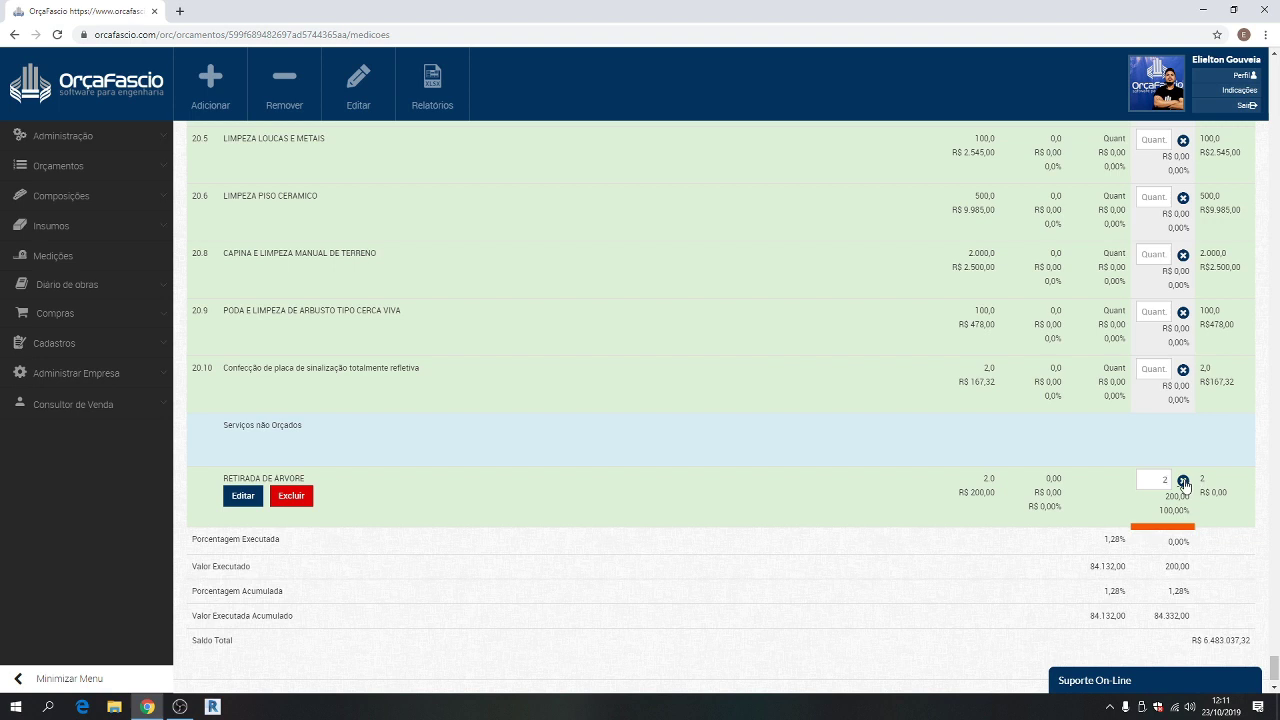
{"action": "left_click", "coordinate": [1183, 482]}
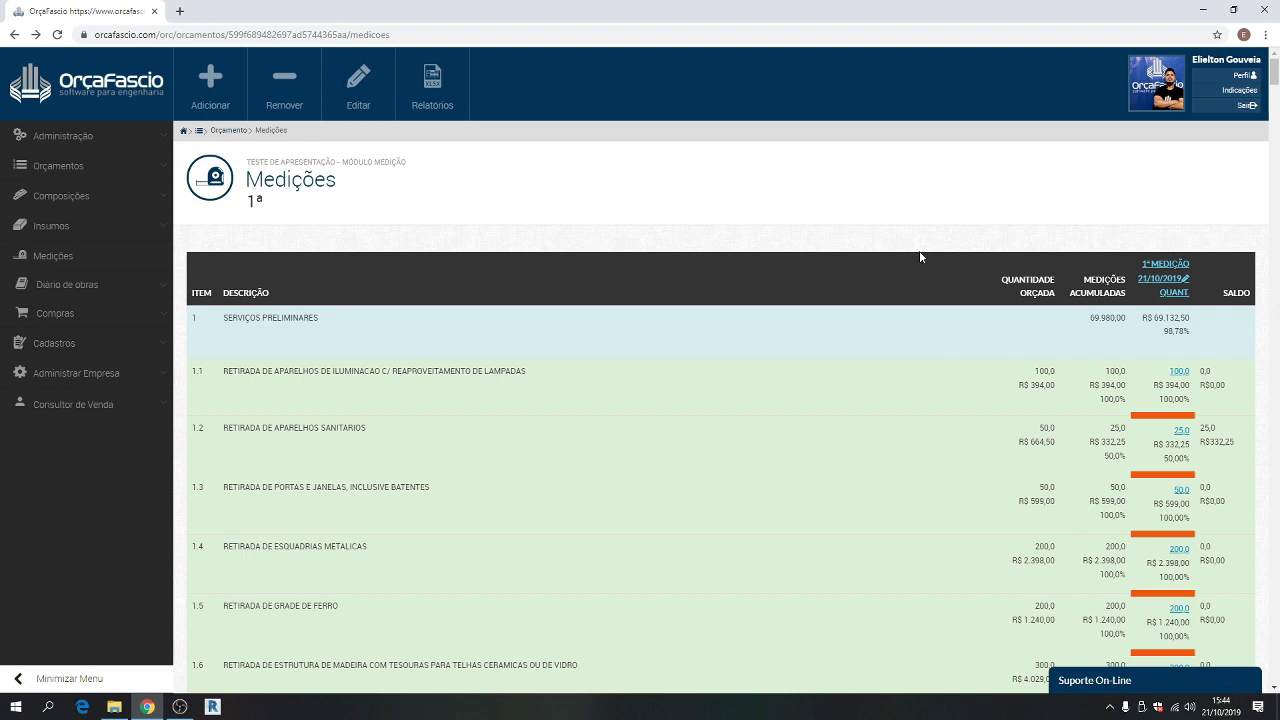
Open the photographic report's image list (Relatório Fotográfico) for editing, for the measurement of 21/10/2019
{"action": "left_click", "coordinate": [364, 104]}
{"action": "left_click", "coordinate": [376, 161]}
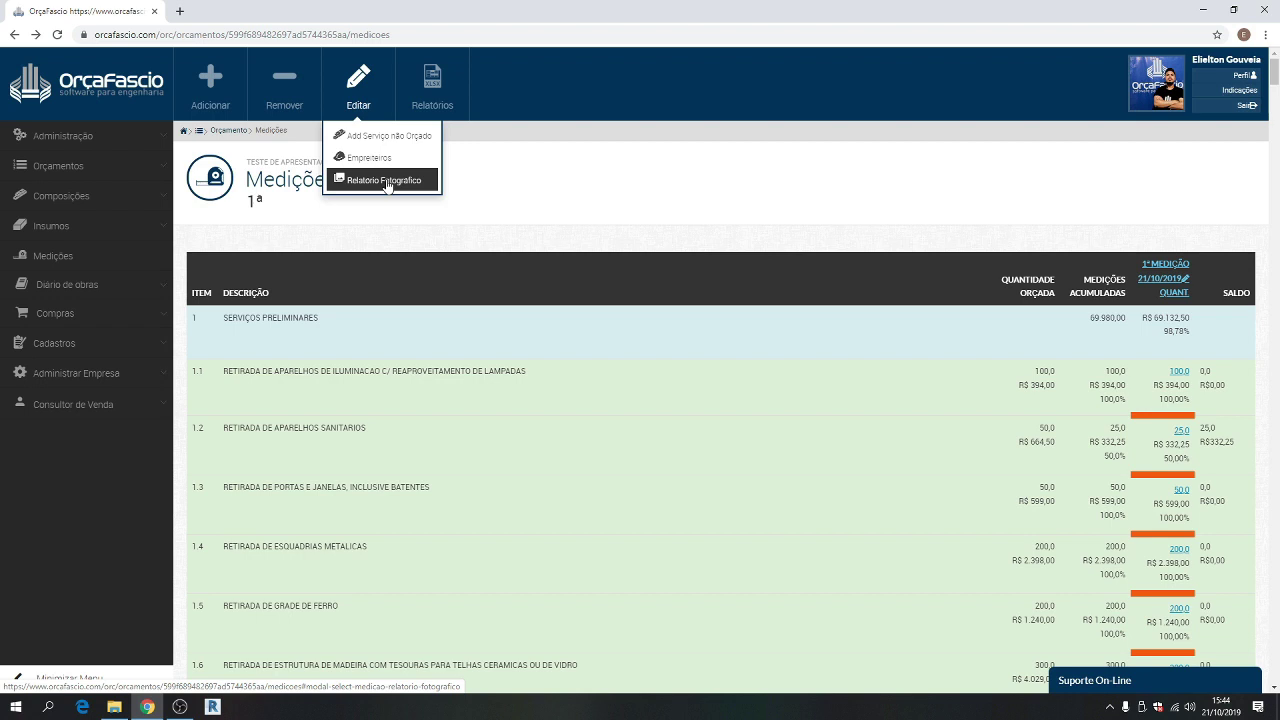
{"action": "left_click", "coordinate": [387, 181]}
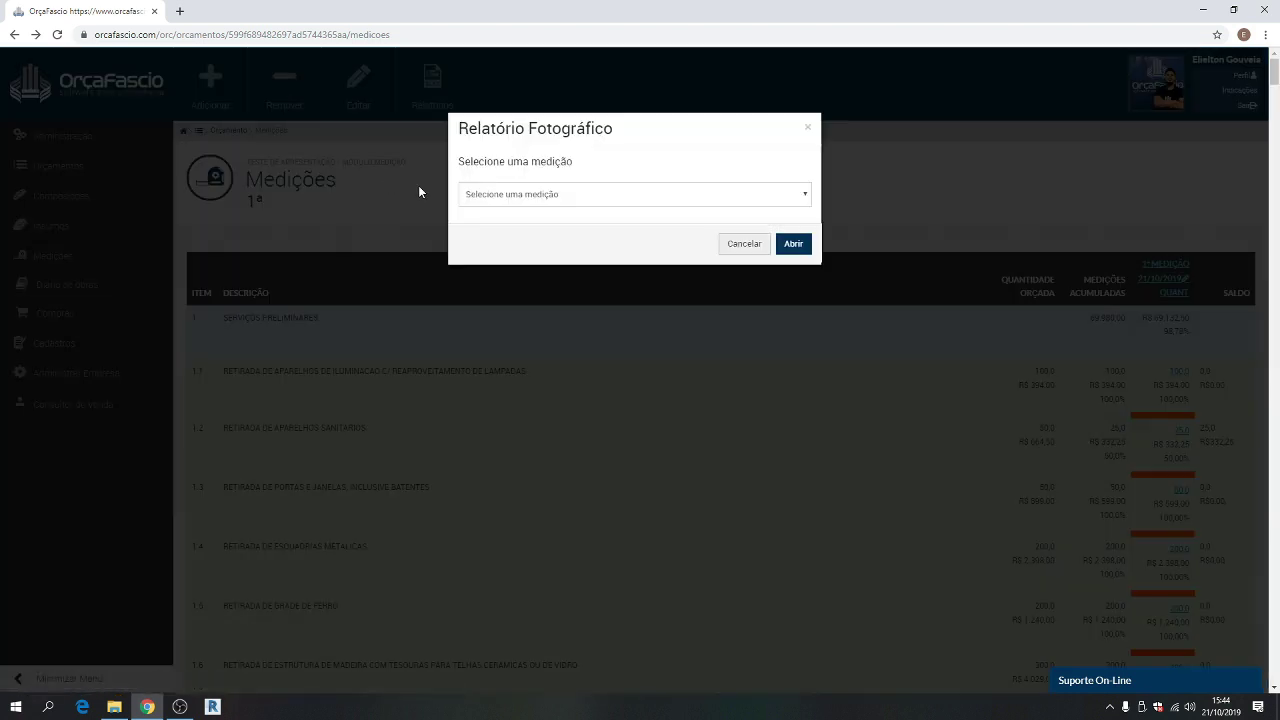
{"action": "left_click", "coordinate": [524, 195]}
{"action": "left_click", "coordinate": [524, 223]}
{"action": "left_click", "coordinate": [795, 248]}
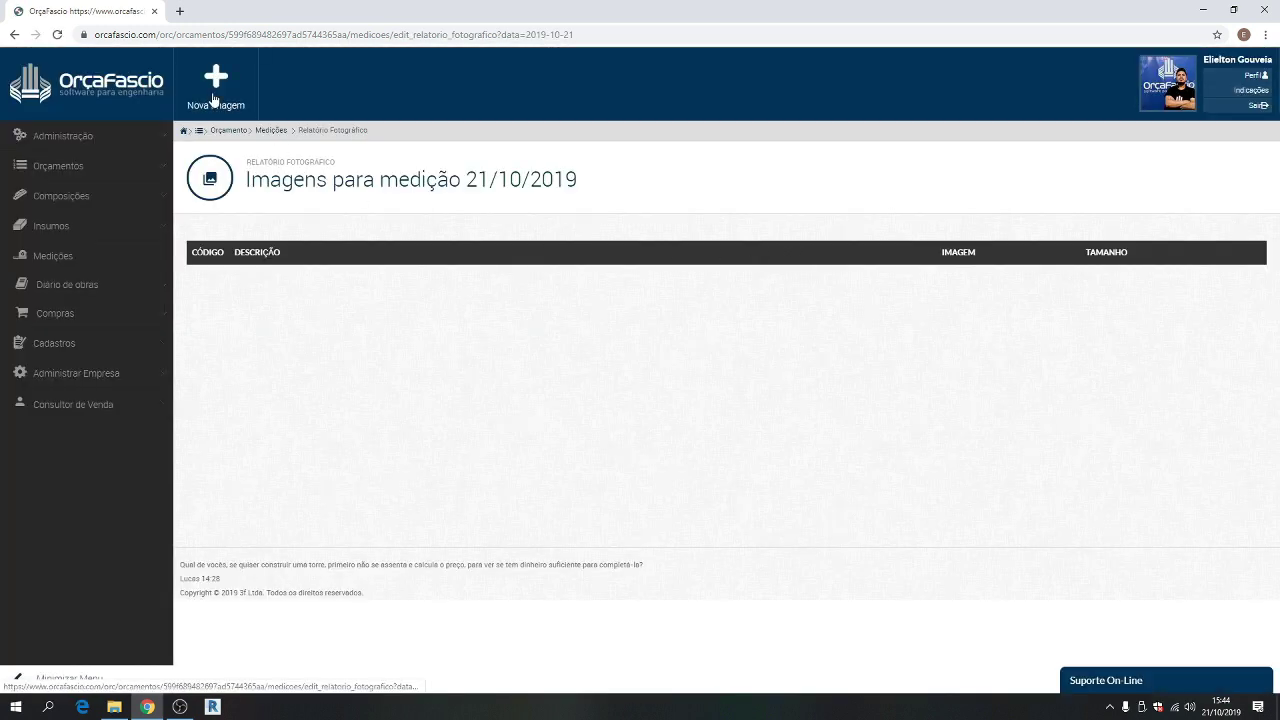
Add the image f158e7f992.jpg to the measurement's photographic report with the description PLACA DE OBRA
{"action": "left_click", "coordinate": [212, 92]}
{"action": "left_click", "coordinate": [490, 238]}
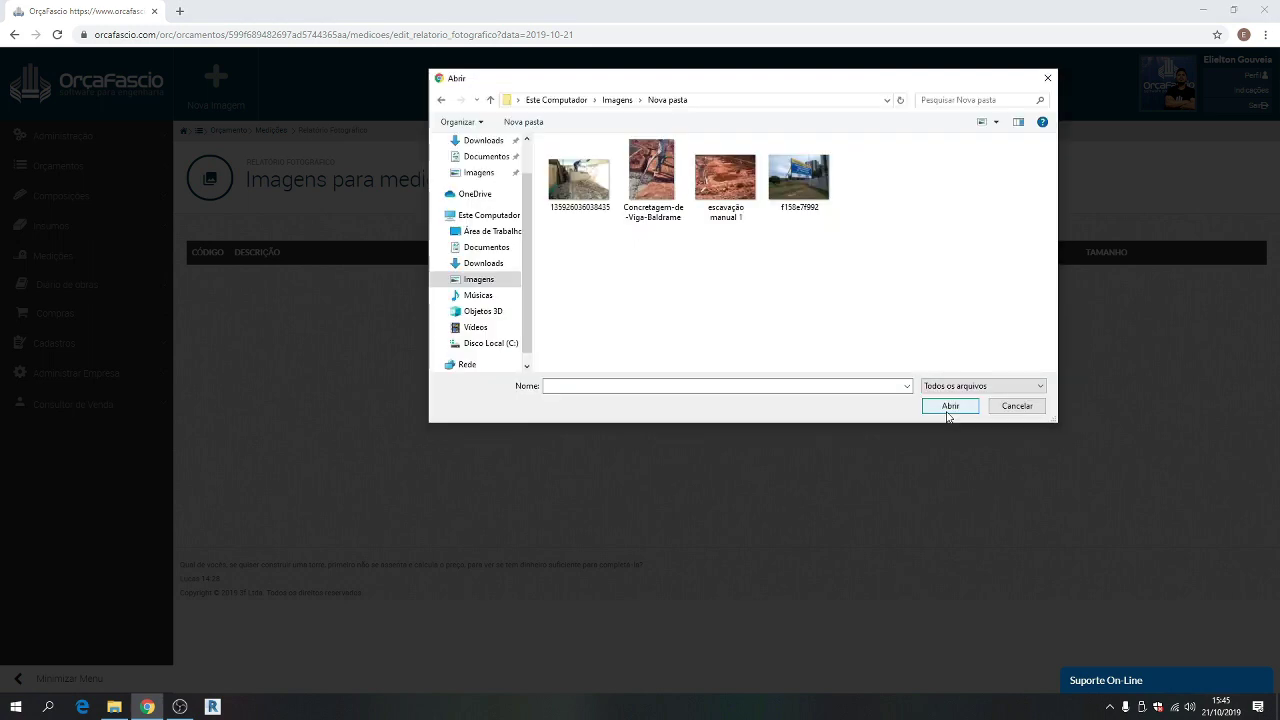
{"action": "left_click", "coordinate": [800, 200]}
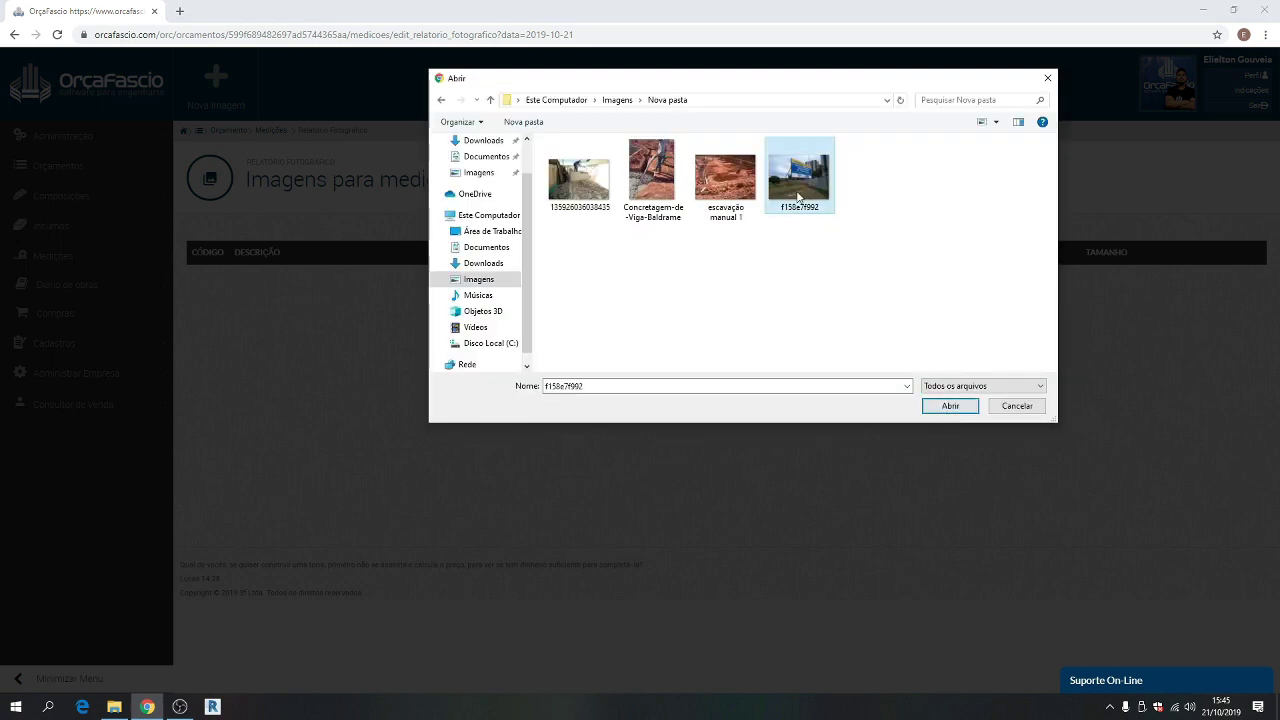
{"action": "left_click", "coordinate": [952, 406]}
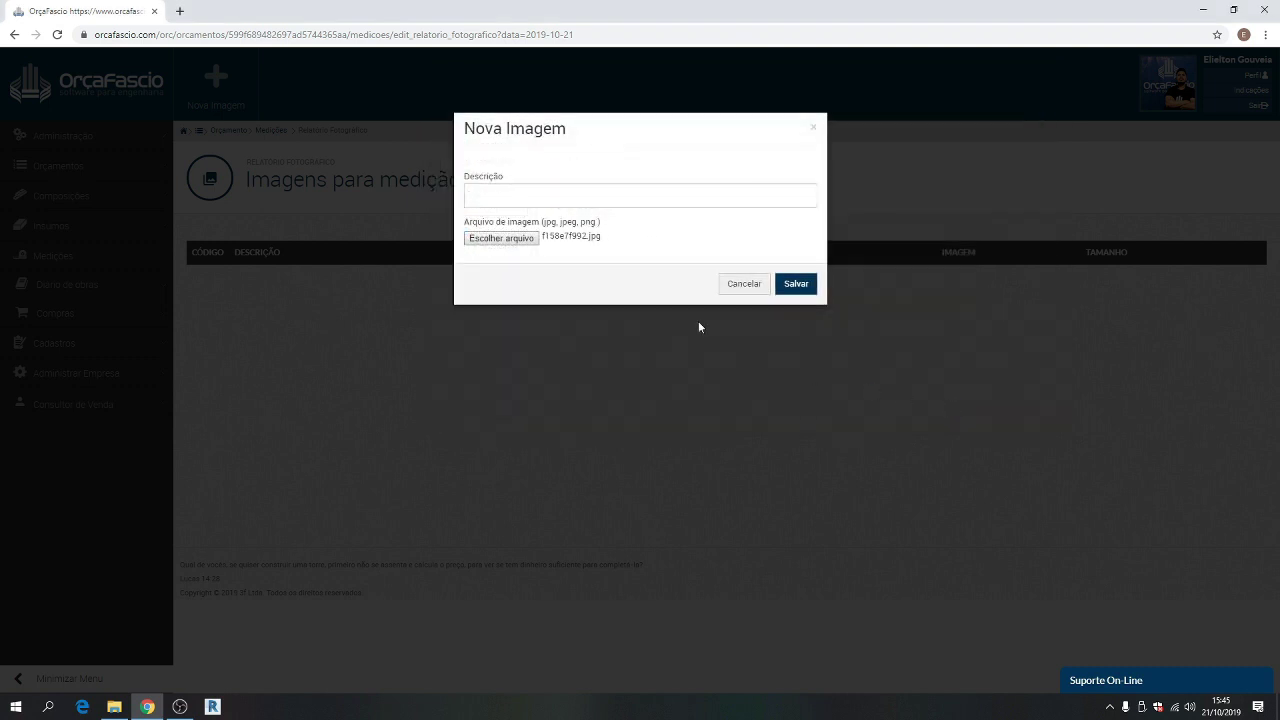
{"action": "type", "text": "PLACA DE OBRA"}
{"action": "left_click", "coordinate": [792, 289]}
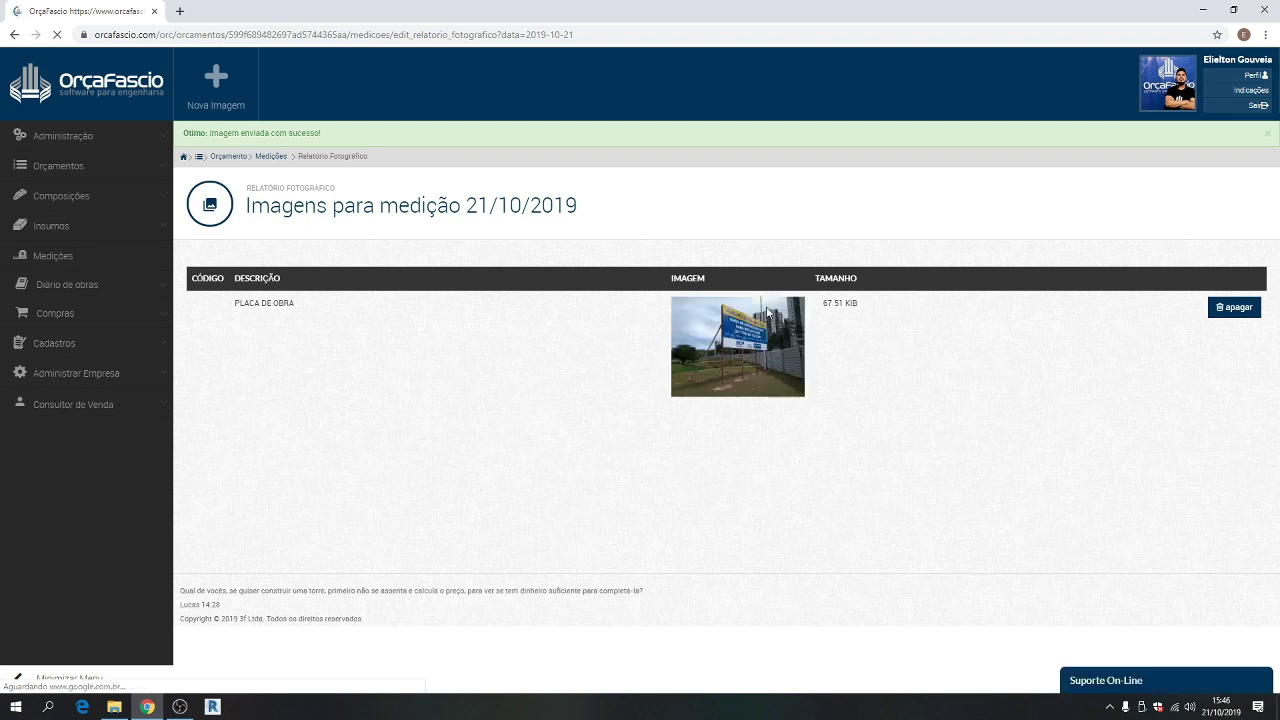
Add the image escavação manual 1.jpg to the photographic report with the description ESCAVAÇÃO MANUAL
{"action": "left_click", "coordinate": [220, 97]}
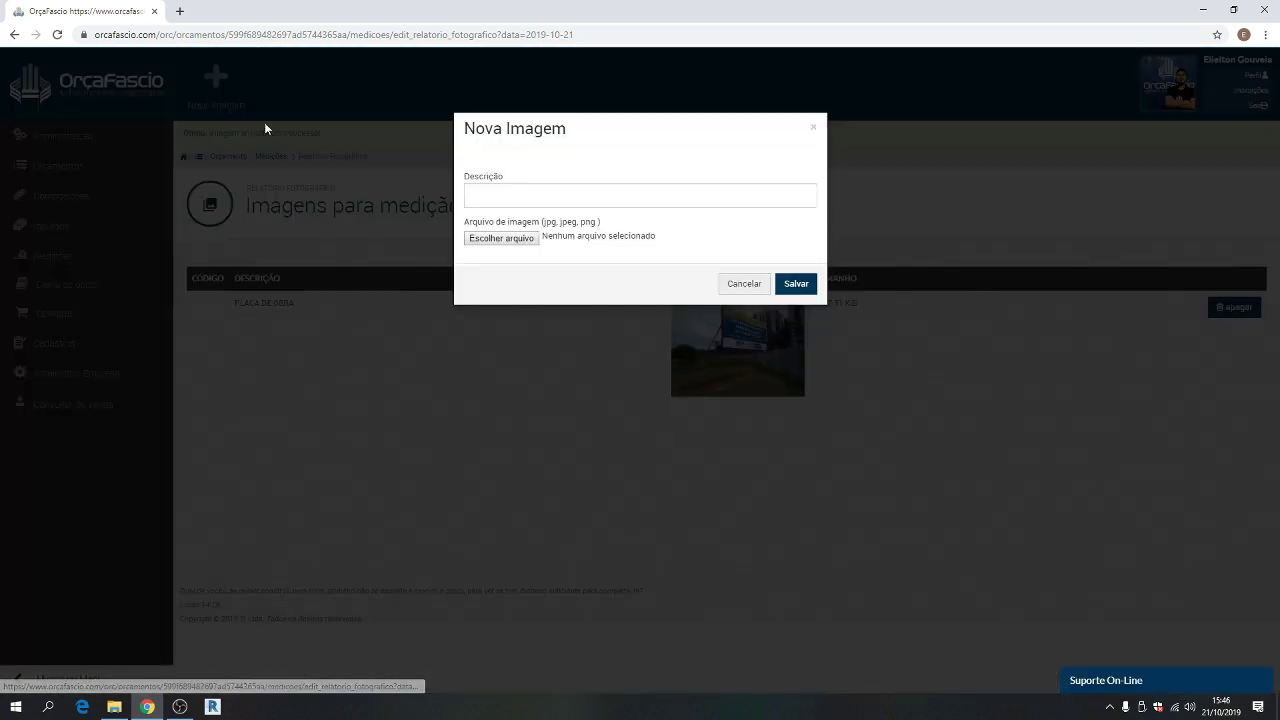
{"action": "left_click", "coordinate": [519, 240]}
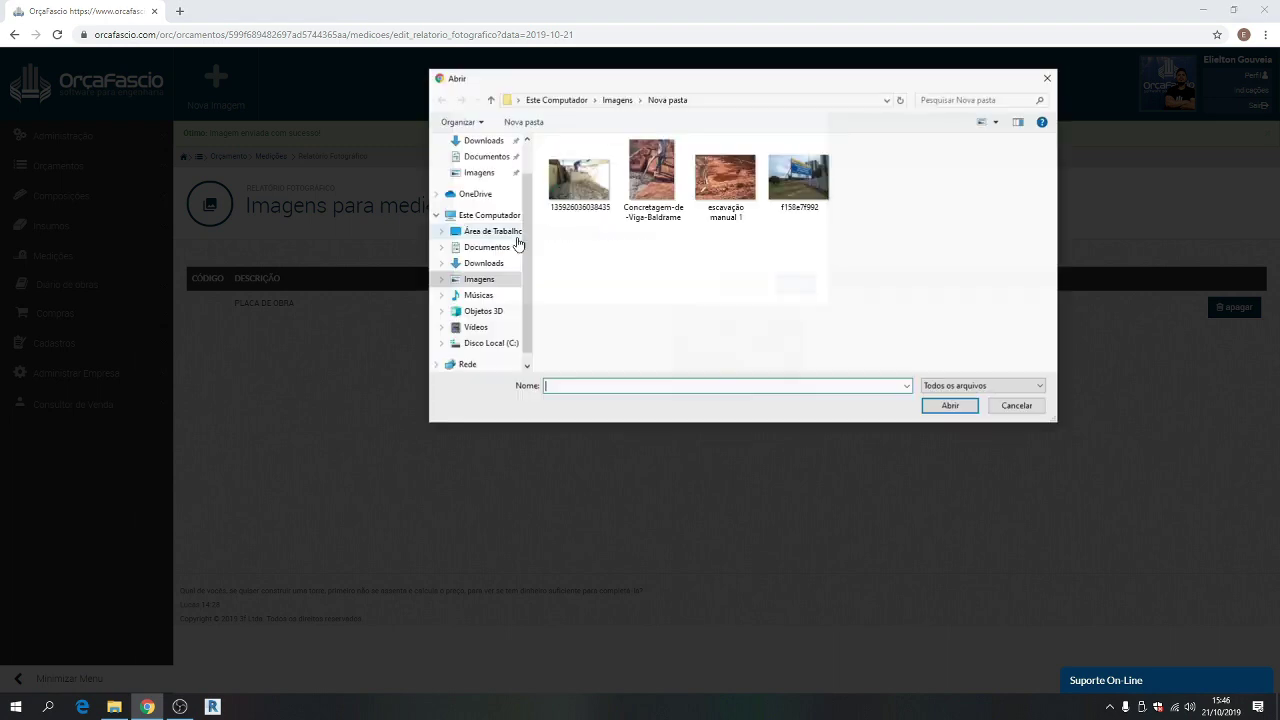
{"action": "left_click", "coordinate": [724, 192]}
{"action": "left_click", "coordinate": [945, 406]}
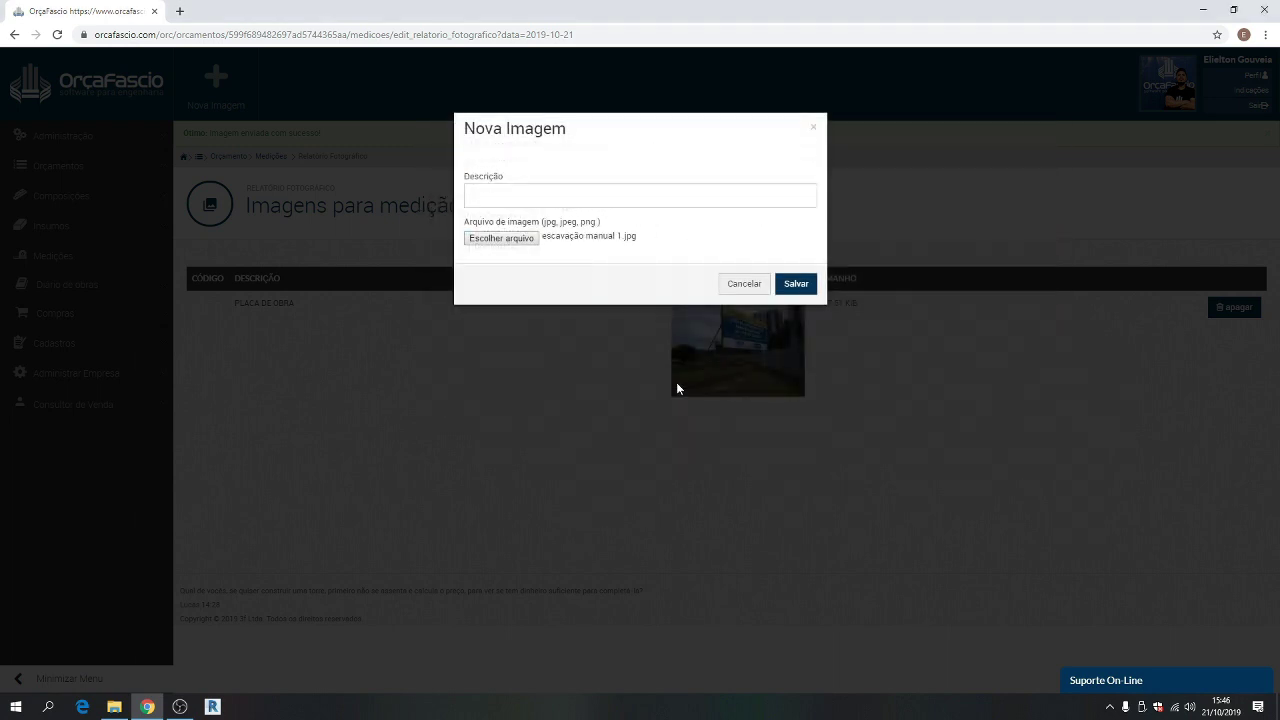
{"action": "left_click", "coordinate": [520, 195]}
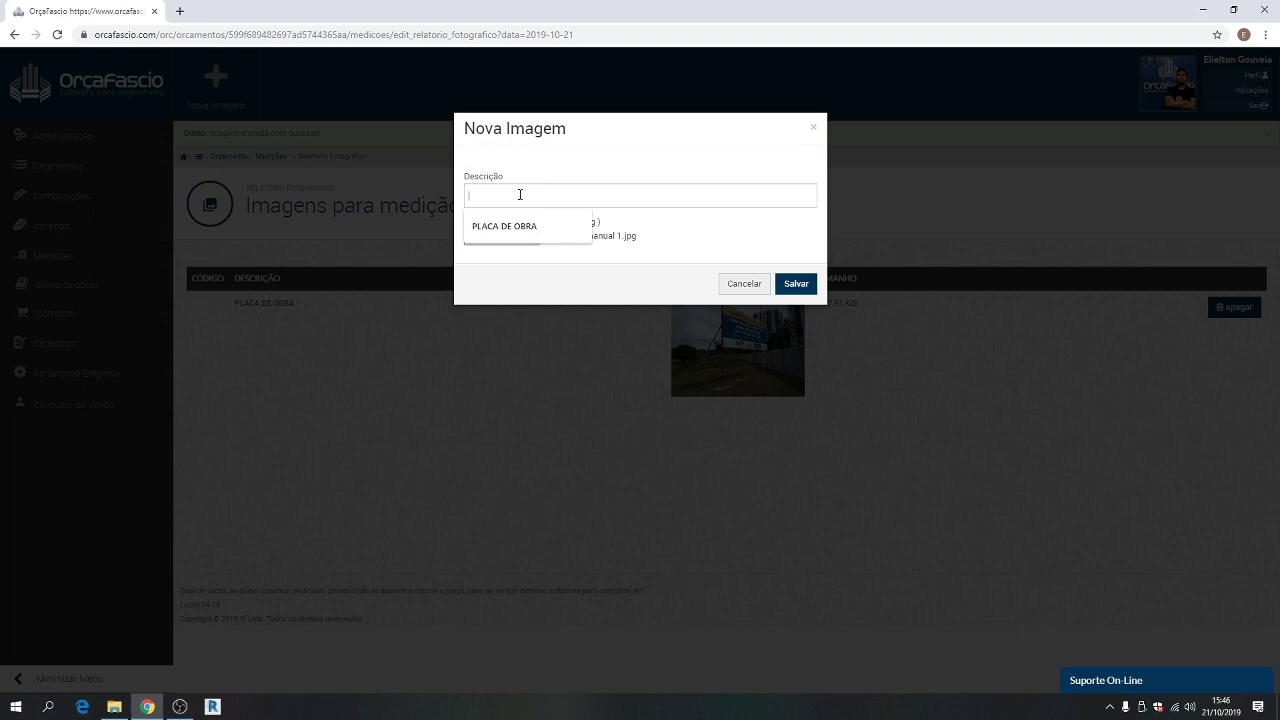
{"action": "type", "text": "ESCAVAÇÃO MANUAL"}
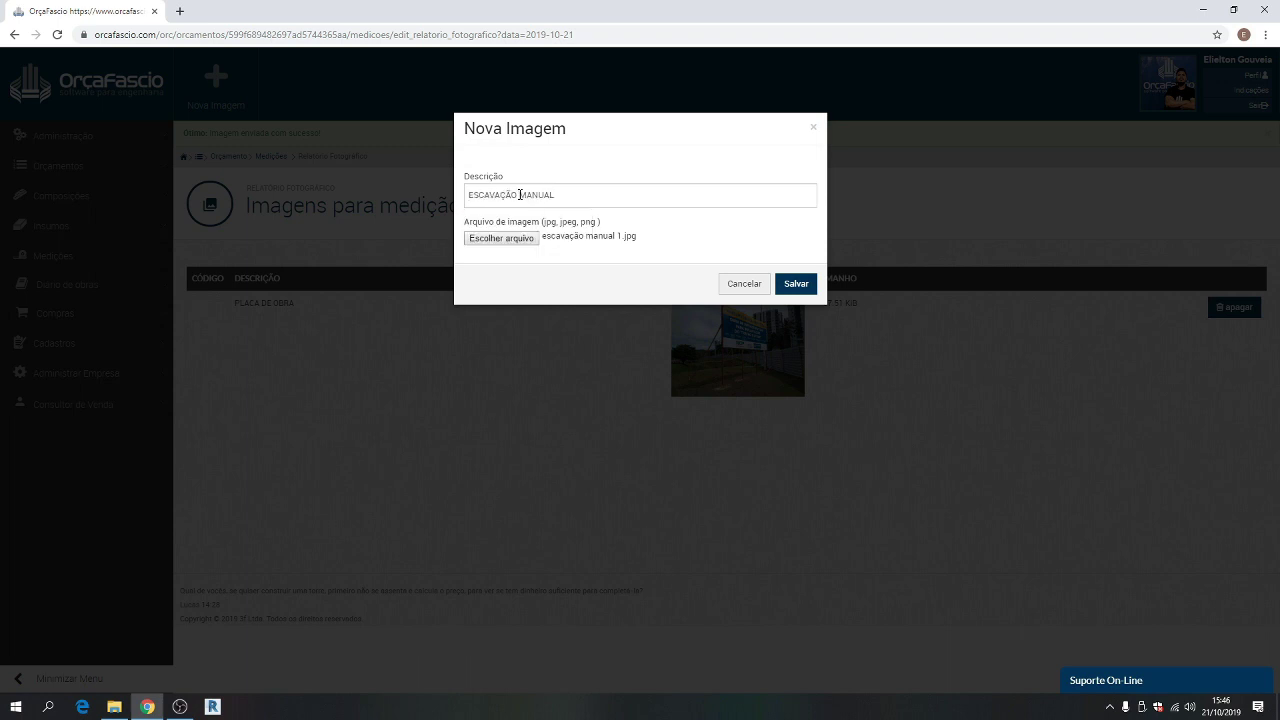
{"action": "left_click", "coordinate": [796, 285]}
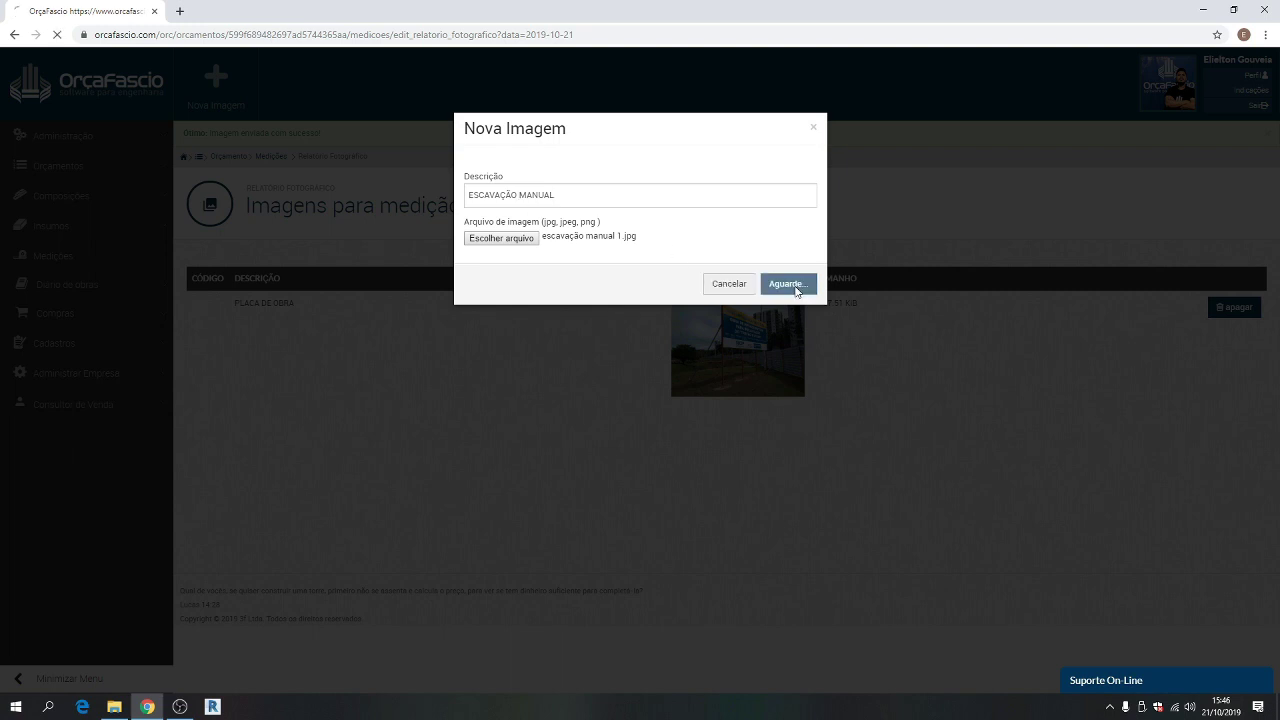
Return to the budget's measurements and generate the Relatório Fotográfico for the first measurement with 1 column and 2 rows
{"action": "left_click", "coordinate": [268, 159]}
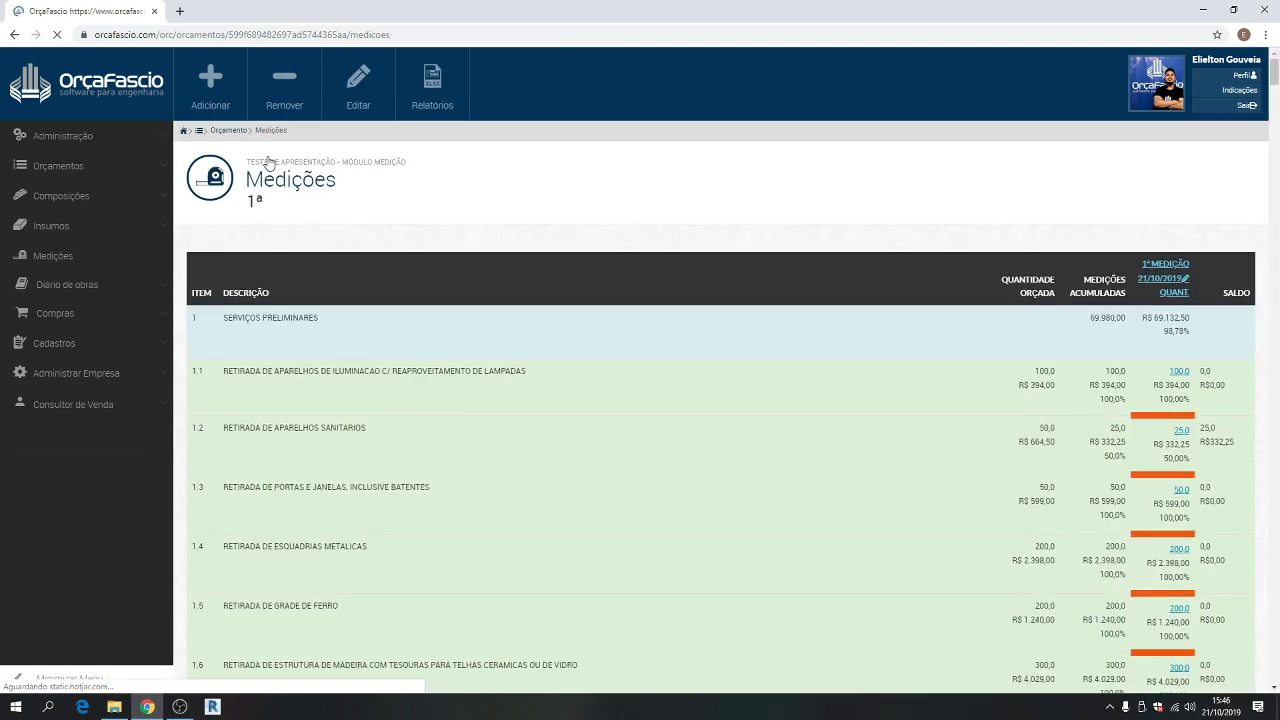
{"action": "left_click", "coordinate": [434, 108]}
{"action": "left_click", "coordinate": [465, 271]}
{"action": "left_click", "coordinate": [493, 197]}
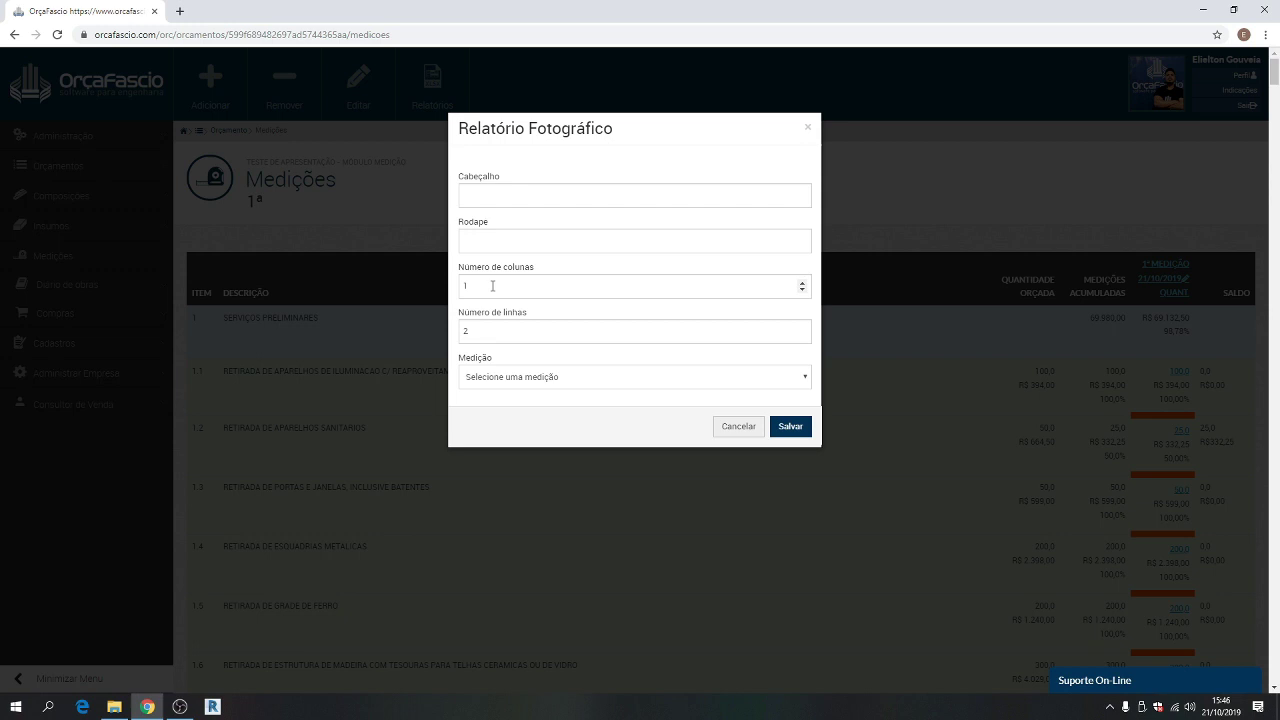
{"action": "left_click", "coordinate": [553, 378]}
{"action": "left_click", "coordinate": [553, 378]}
{"action": "left_click", "coordinate": [549, 409]}
{"action": "left_click", "coordinate": [792, 432]}
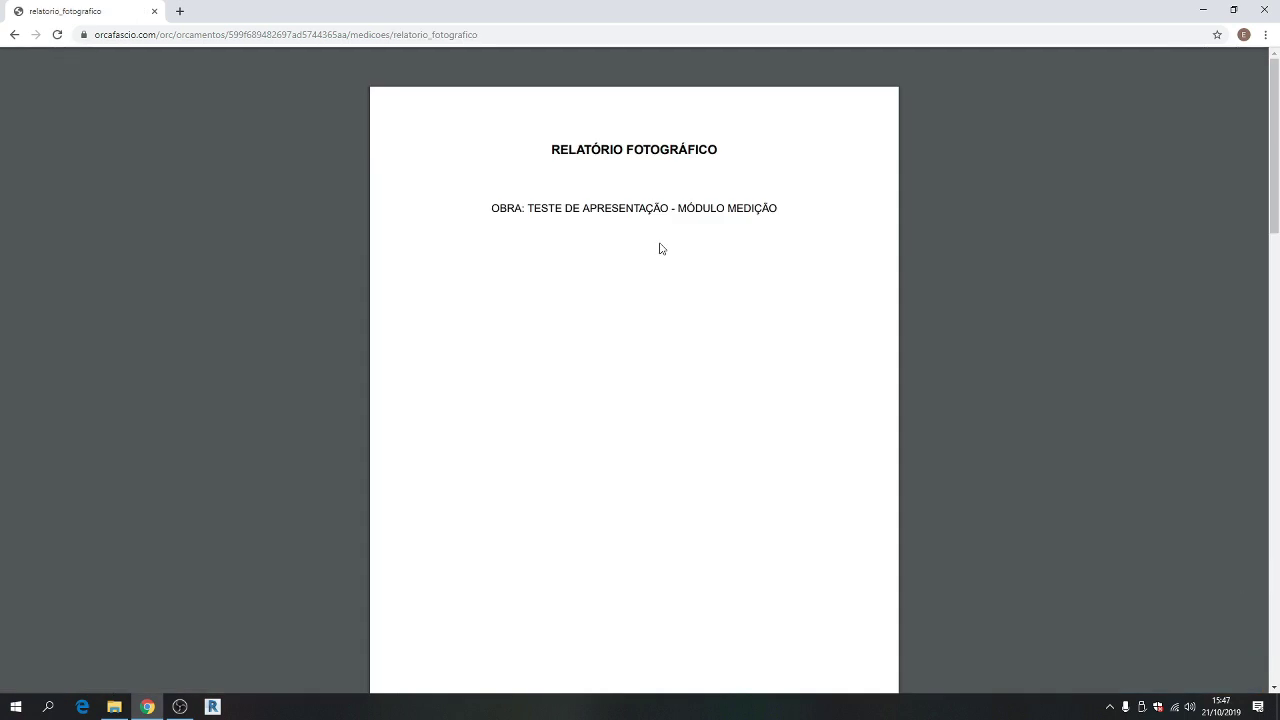
Review the pages of the generated photographic report through to the end and return to the measurements page
{"action": "scroll", "coordinate": [660, 248], "scroll_direction": "down", "scroll_amount": 7}
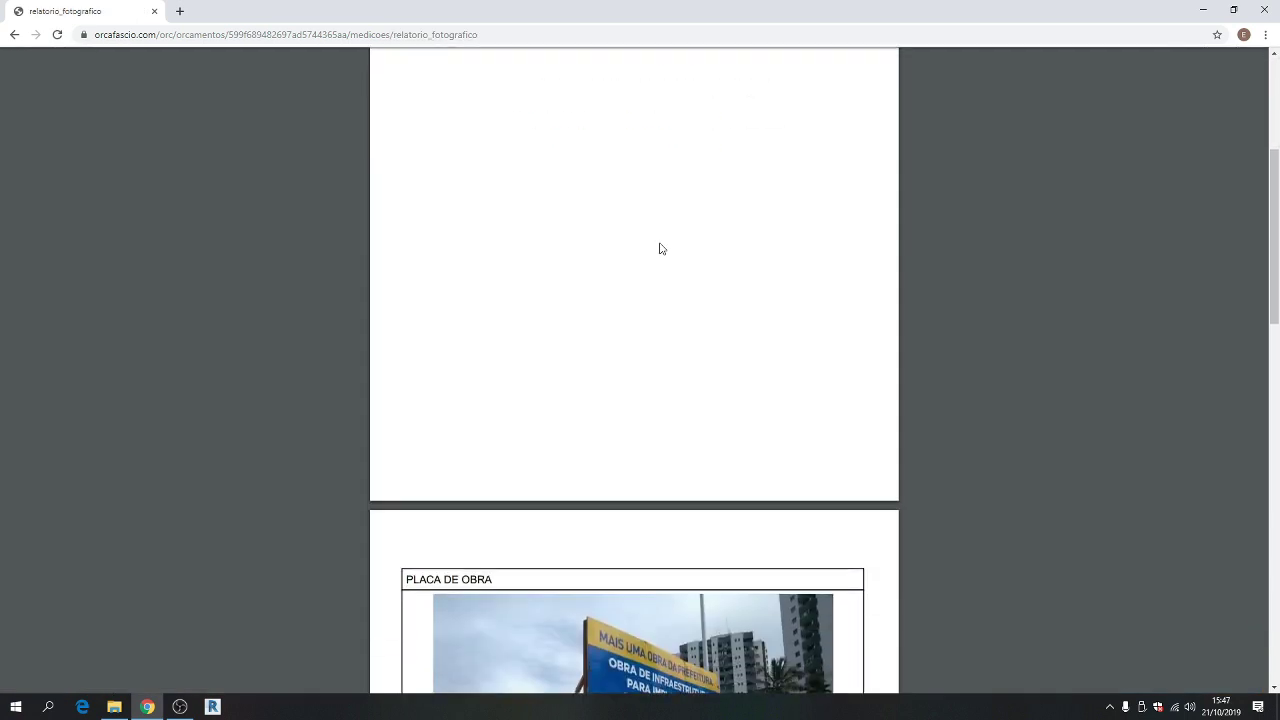
{"action": "scroll", "coordinate": [569, 285], "scroll_direction": "down", "scroll_amount": 2}
{"action": "scroll", "coordinate": [616, 287], "scroll_direction": "down", "scroll_amount": 8}
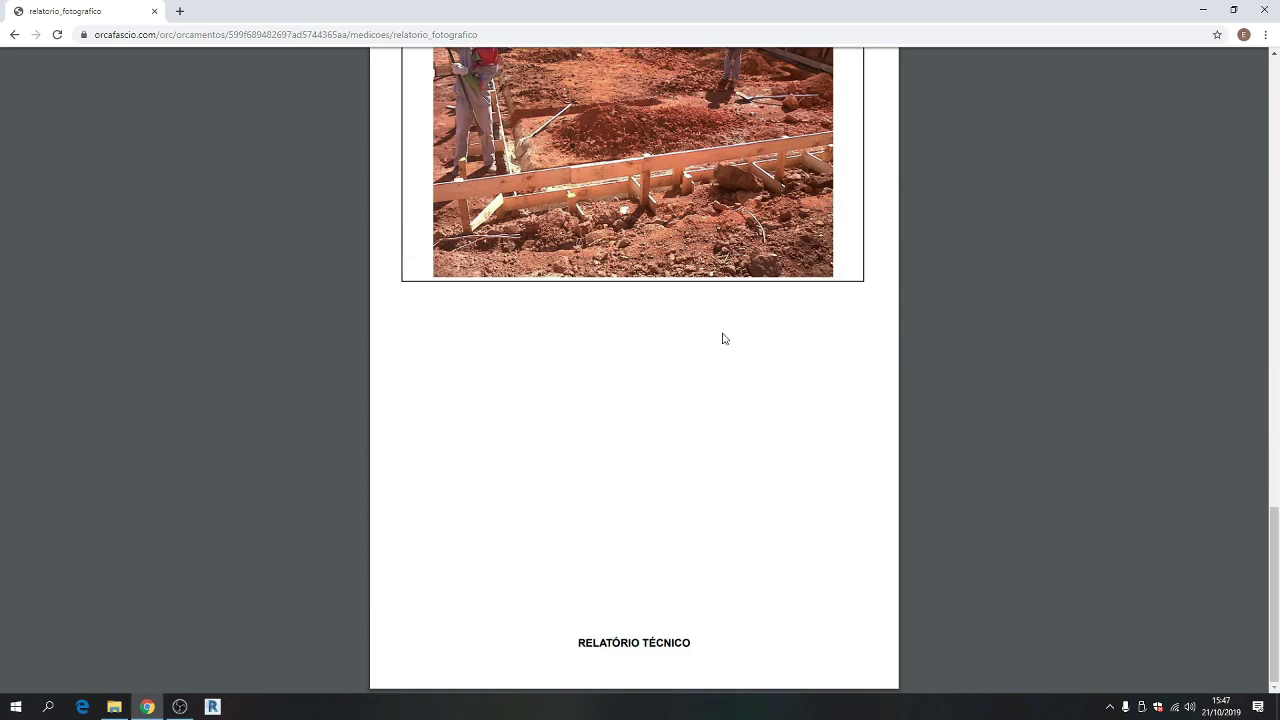
{"action": "key", "text": "alt+Left"}
Examine the available measurement report types and the measured quantities of the budget items
{"action": "left_click", "coordinate": [431, 100]}
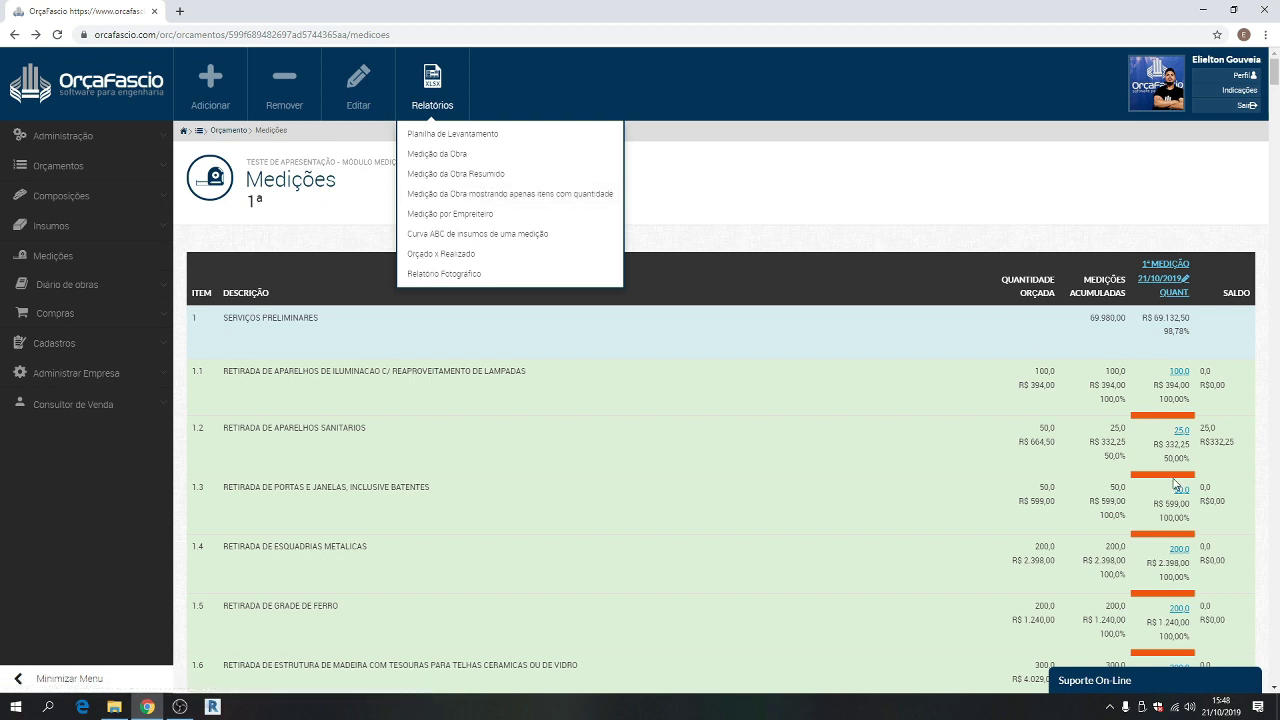
{"action": "scroll", "coordinate": [1175, 484], "scroll_direction": "down", "scroll_amount": 15}
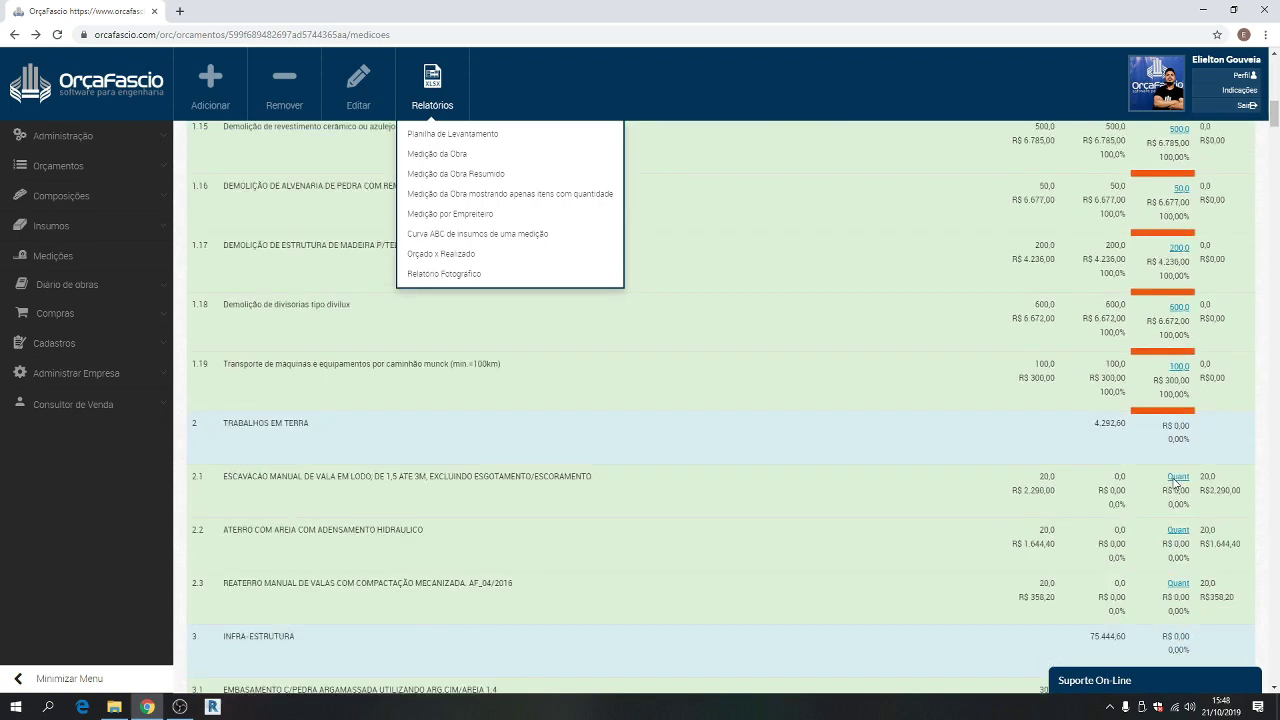
{"action": "scroll", "coordinate": [1175, 484], "scroll_direction": "up", "scroll_amount": 5}
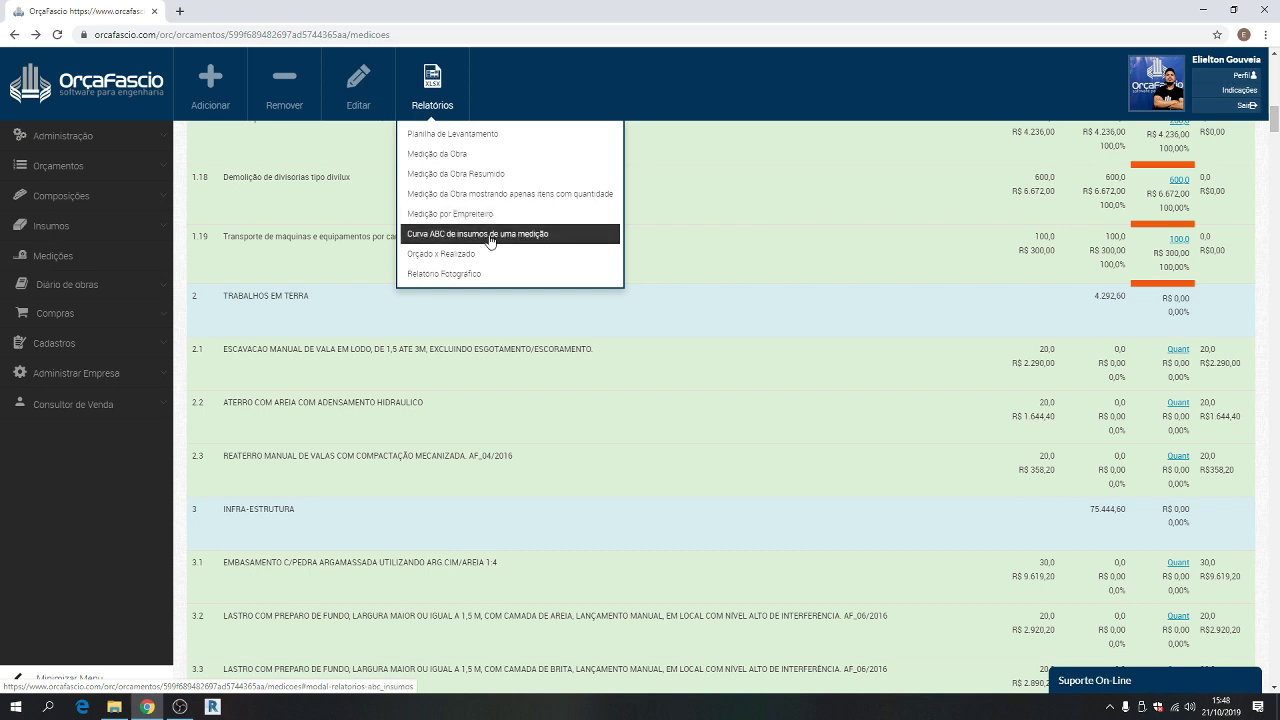
{"action": "scroll", "coordinate": [743, 300], "scroll_direction": "up", "scroll_amount": 7}
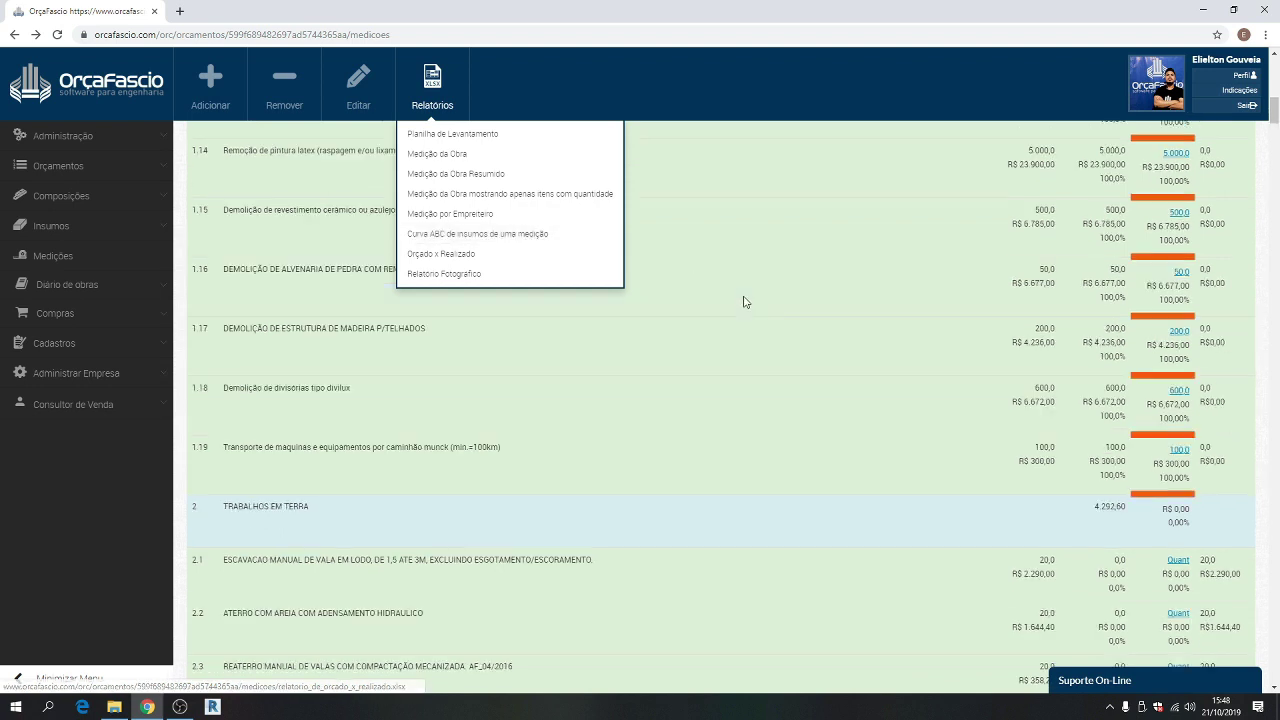
{"action": "scroll", "coordinate": [800, 300], "scroll_direction": "up", "scroll_amount": 5}
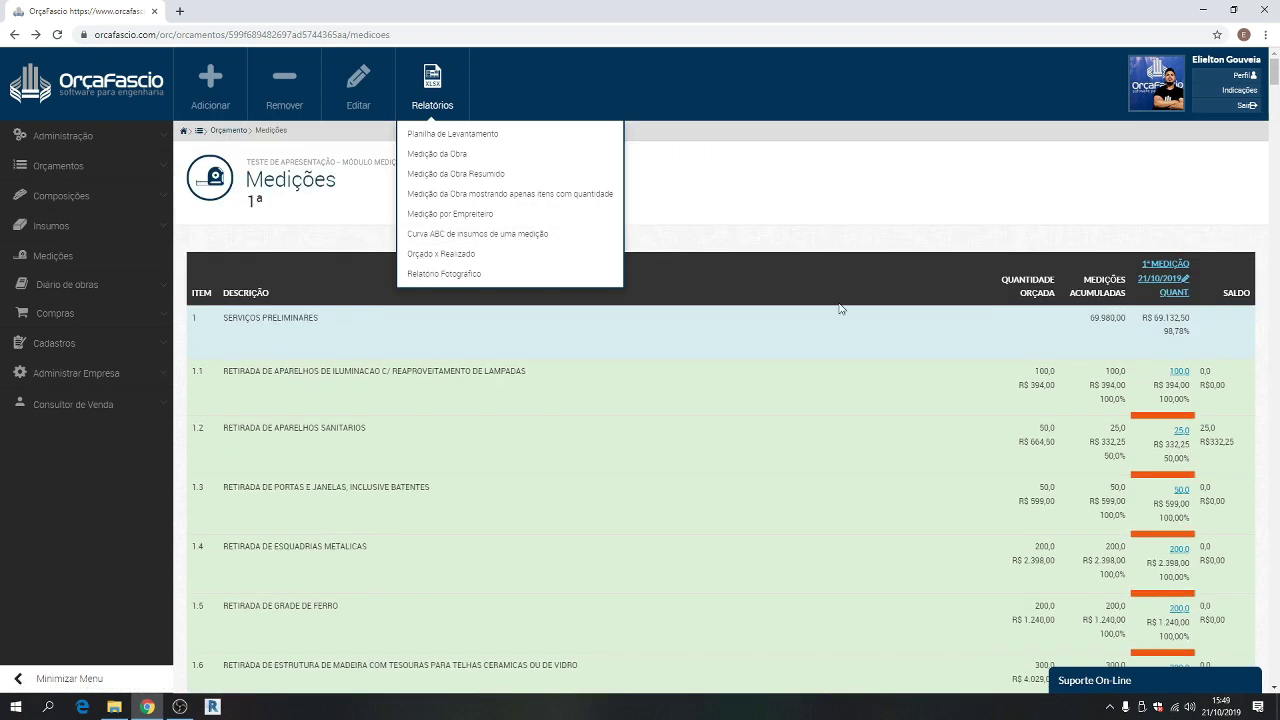